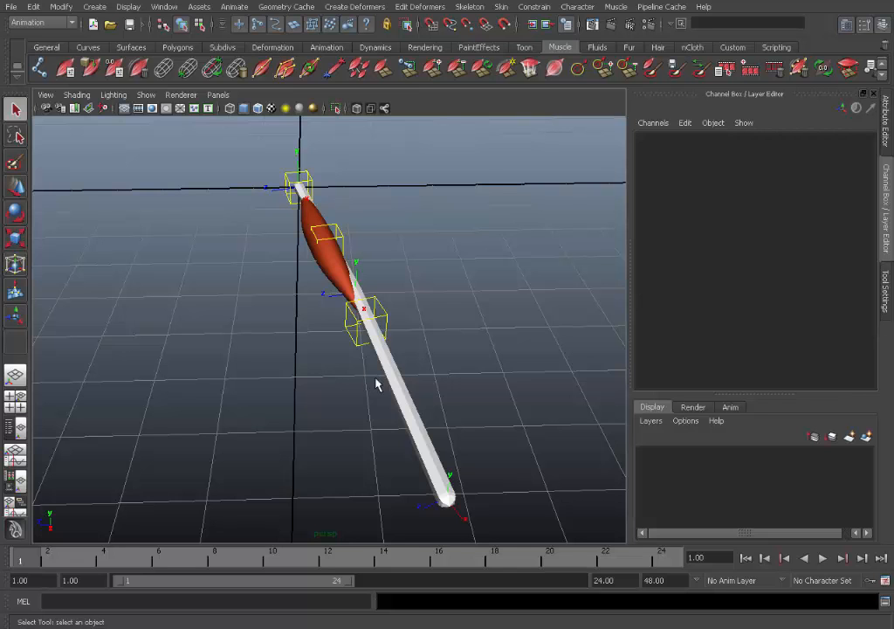
alt+drag(355, 387, 417, 377)
alt+middle_drag(293, 350, 347, 379)
alt+right_drag(348, 379, 383, 378)
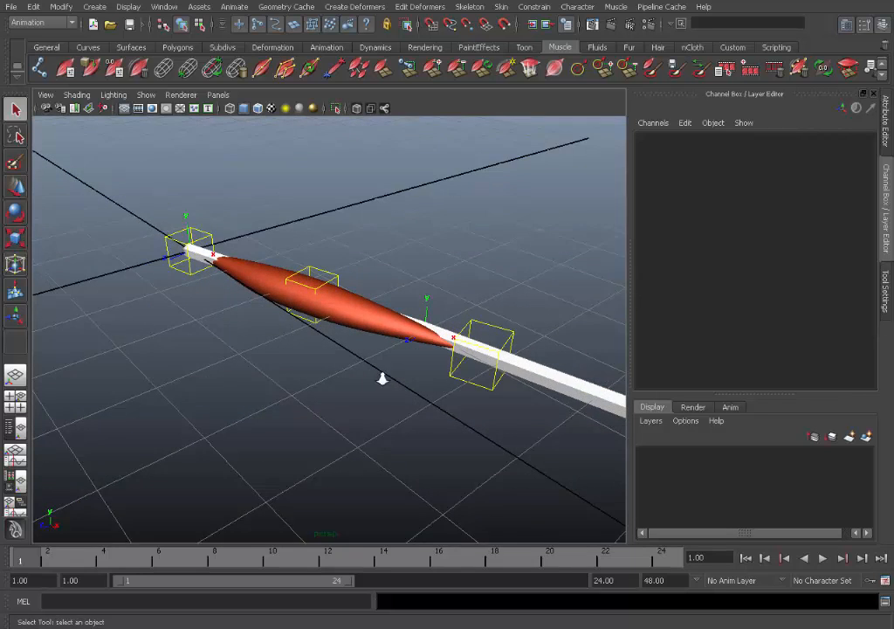
alt+drag(382, 378, 426, 399)
mouse_move(425, 399)
alt+right_down()
mouse_move(395, 397)
mouse_move(430, 404)
alt+right_up()
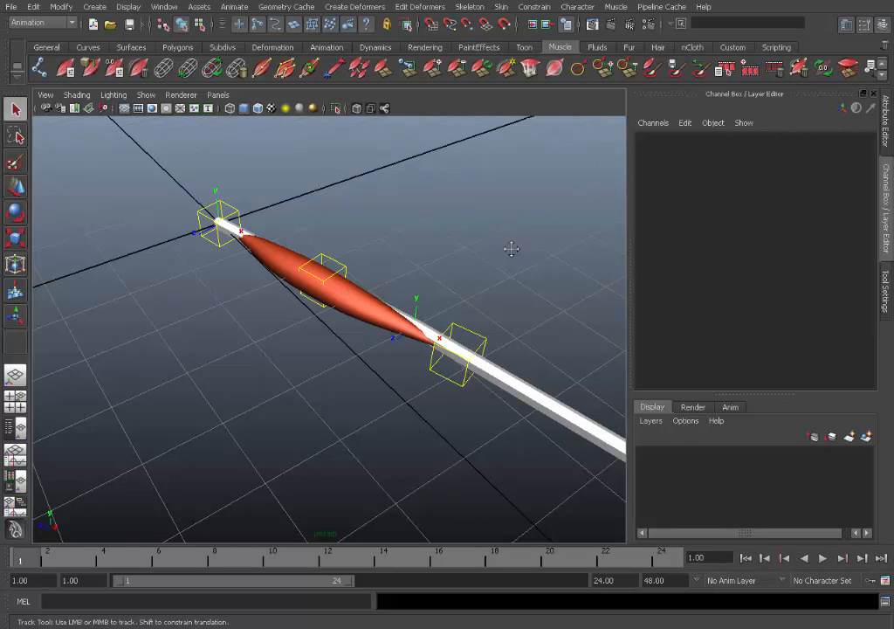
alt+middle_drag(512, 248, 478, 259)
click(617, 7)
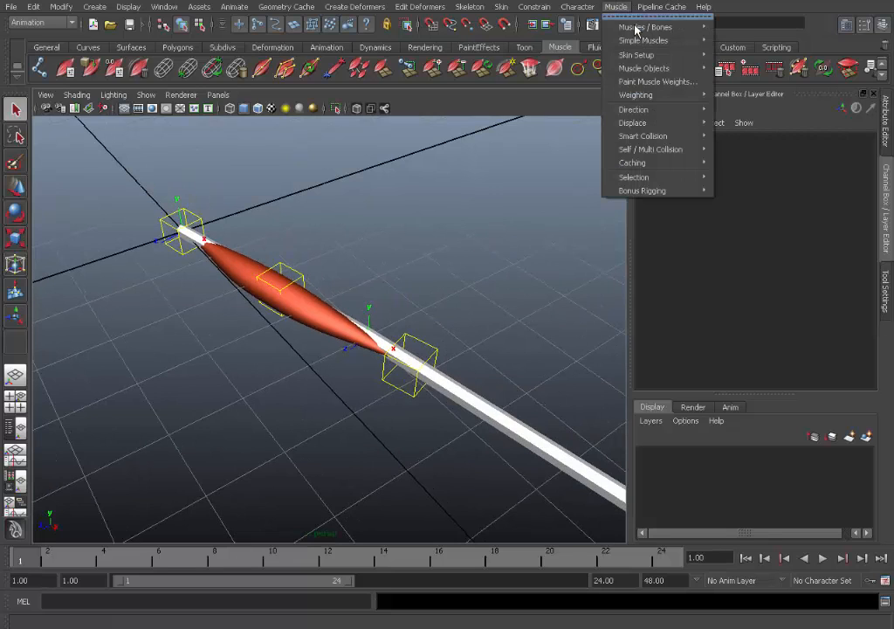
mouse_move(637, 29)
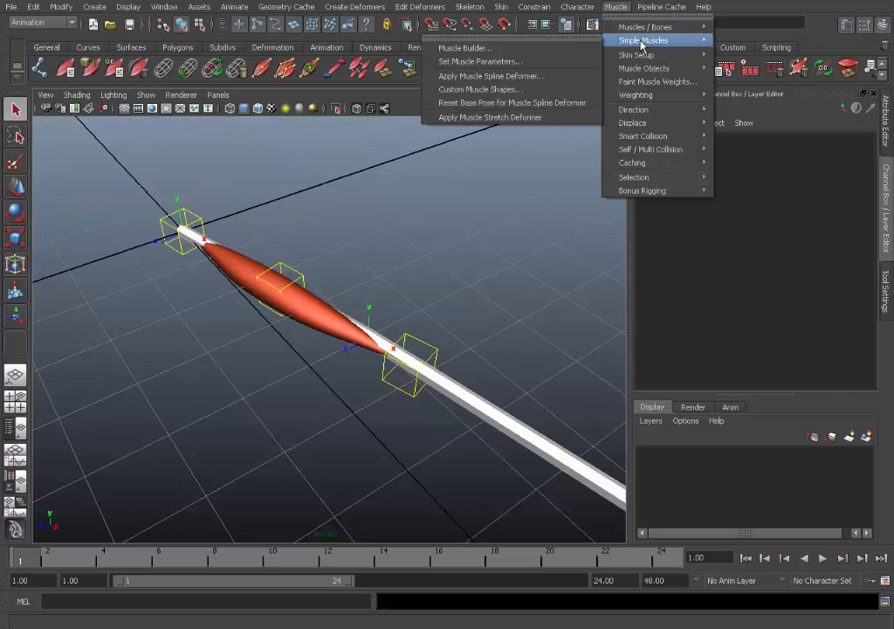
click(570, 63)
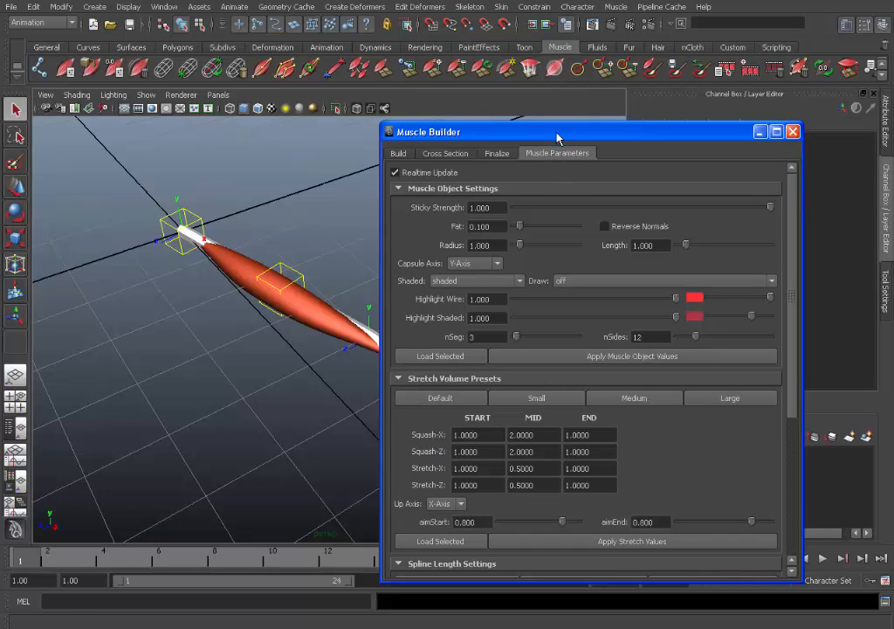
drag(557, 138, 482, 67)
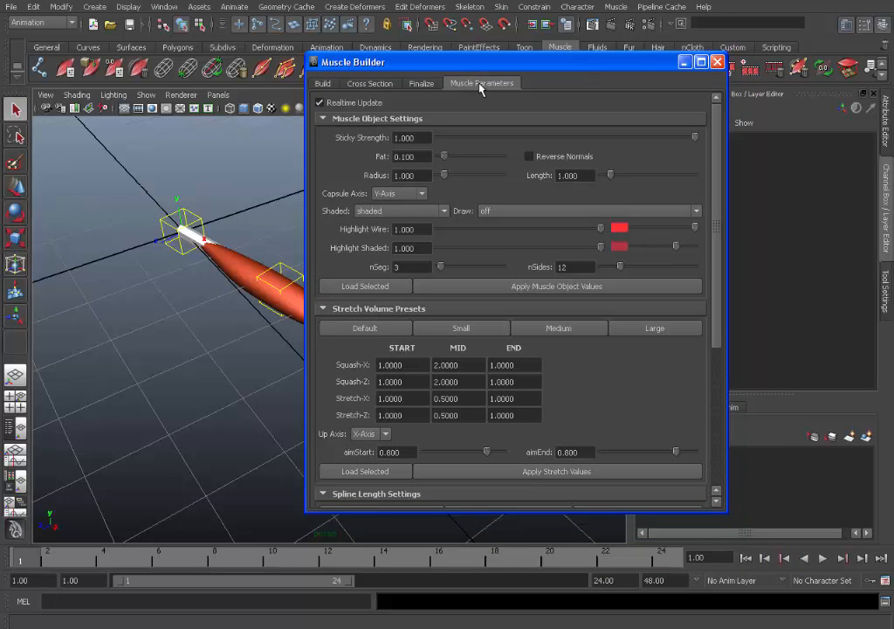
click(717, 62)
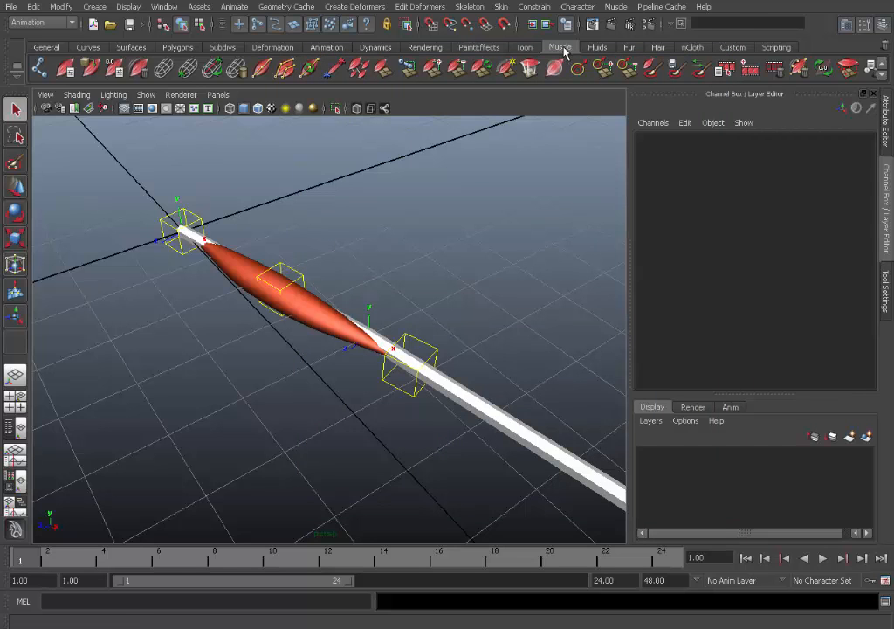
- Review the muscle object, stretch volume, spline length and jiggle preset settings in the Muscle Builder's Muscle Parameters, and minimize the window
click(113, 69)
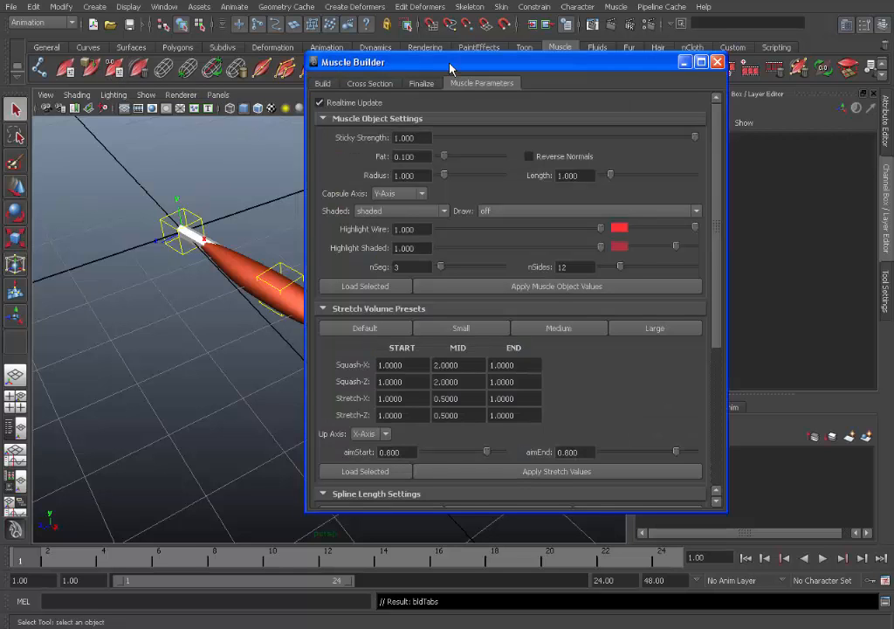
drag(450, 68, 432, 42)
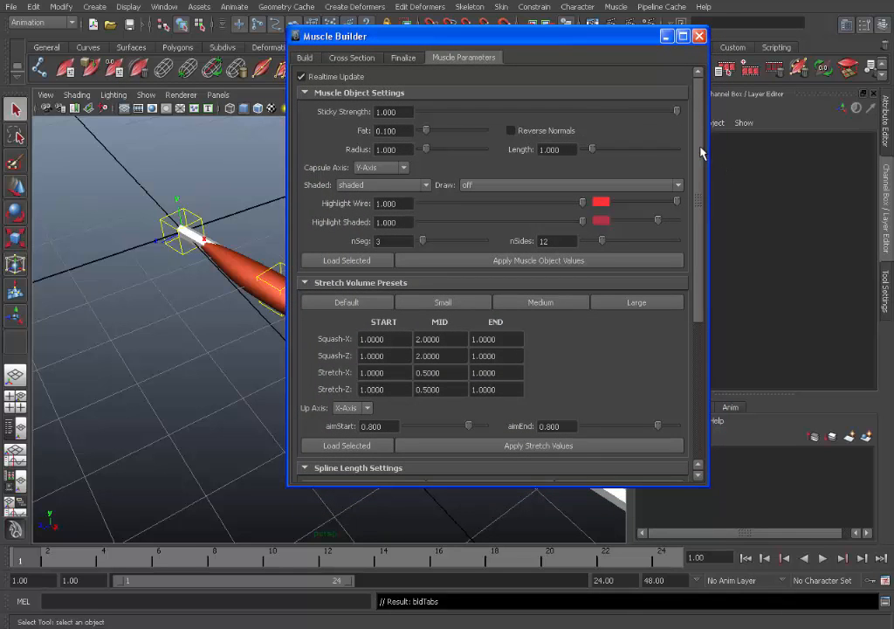
drag(702, 153, 707, 301)
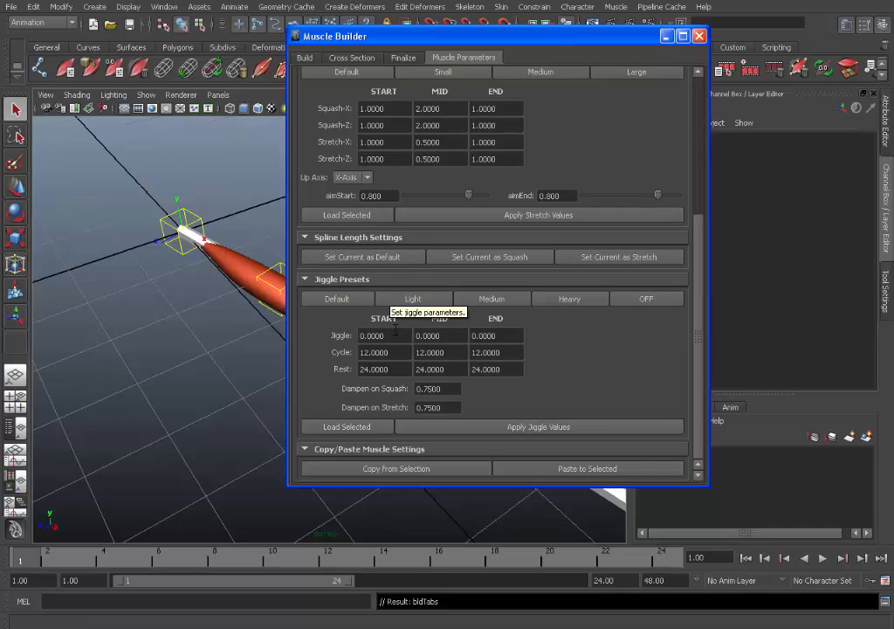
drag(412, 352, 349, 349)
click(441, 352)
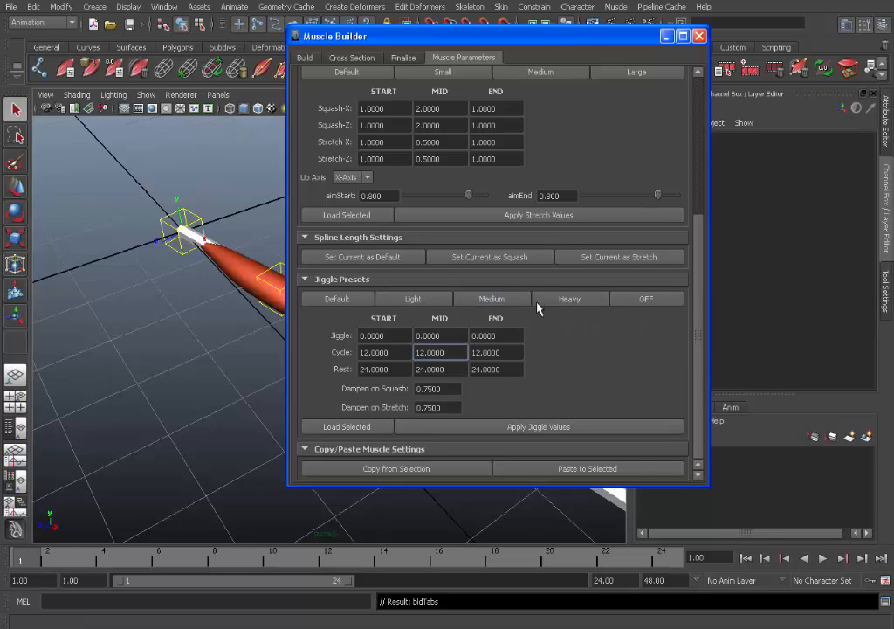
click(512, 352)
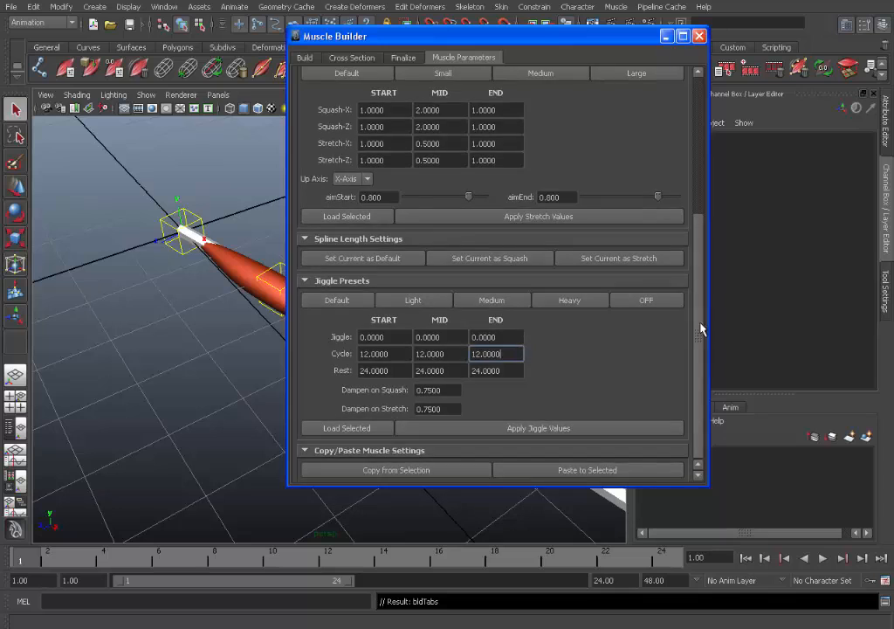
drag(699, 341, 705, 196)
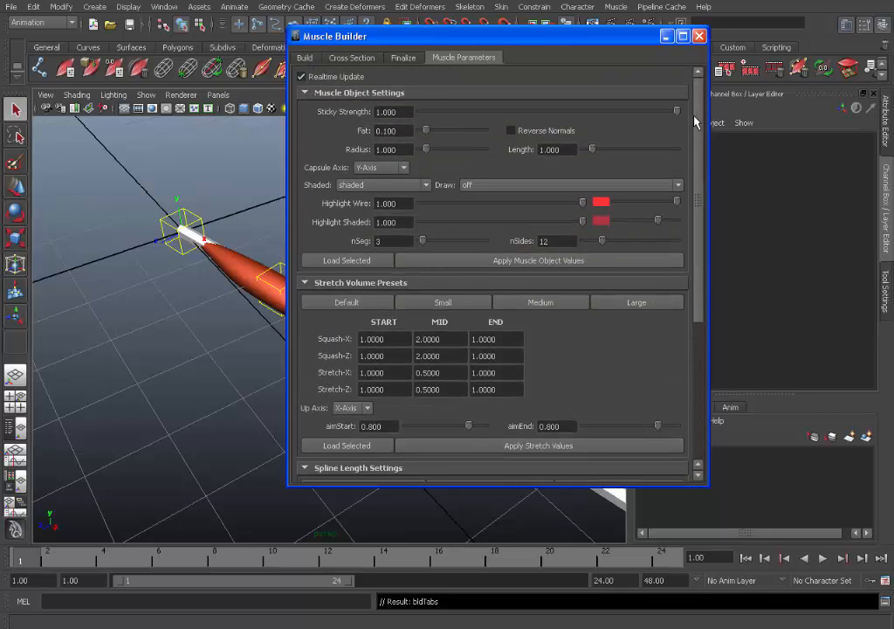
drag(696, 122, 687, 280)
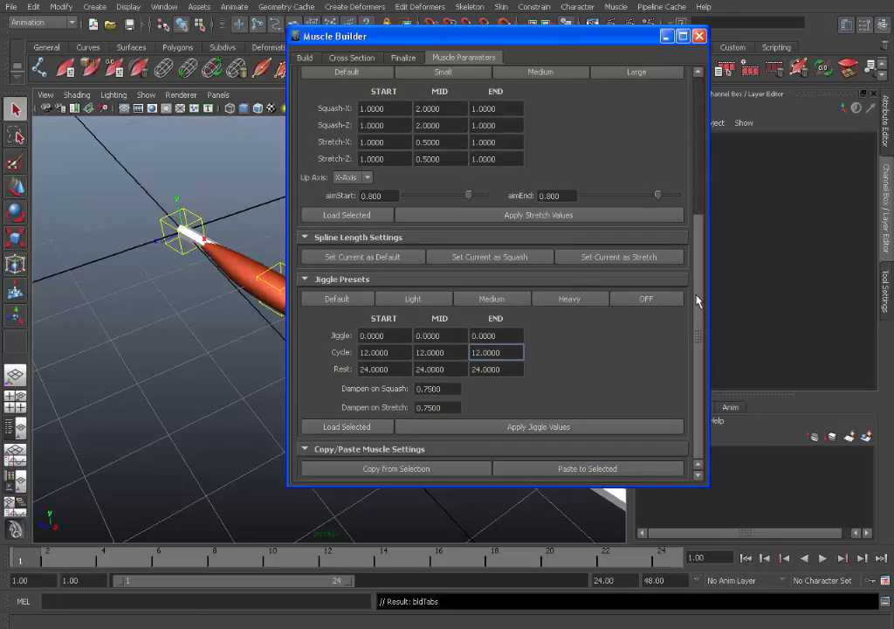
drag(695, 314, 698, 350)
click(665, 35)
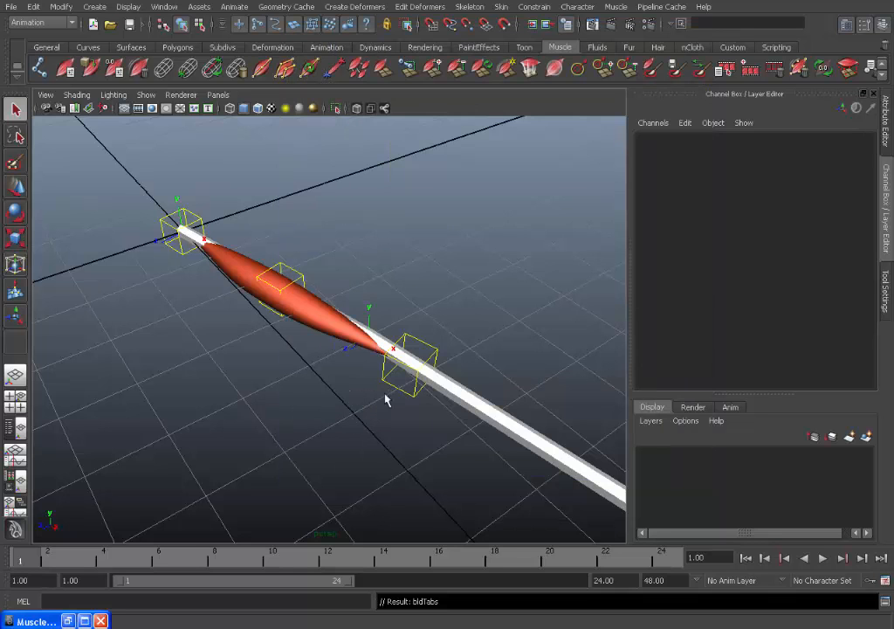
- Select the forearm bone and key its rotation at frame 1
alt+drag(392, 390, 454, 369)
alt+right_drag(454, 368, 386, 343)
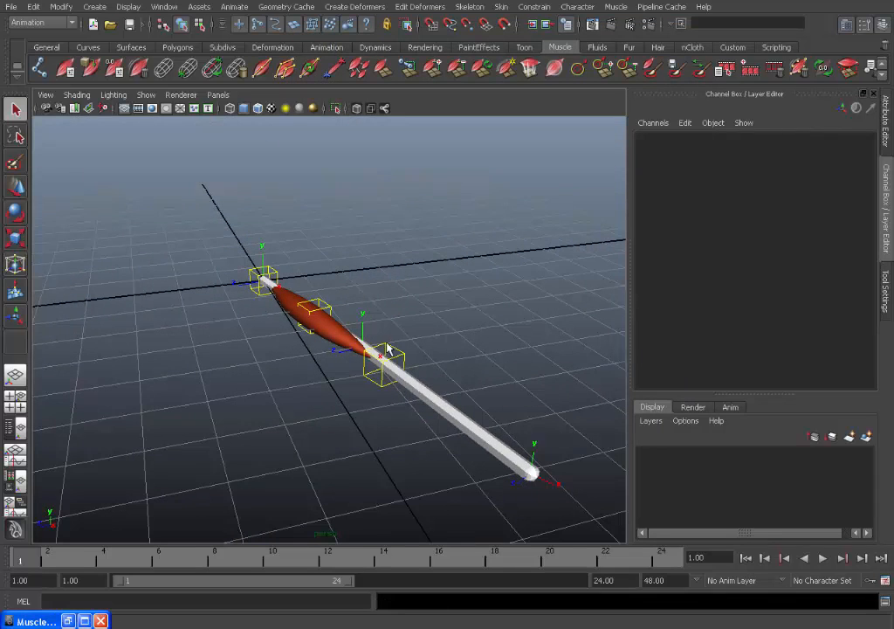
click(428, 395)
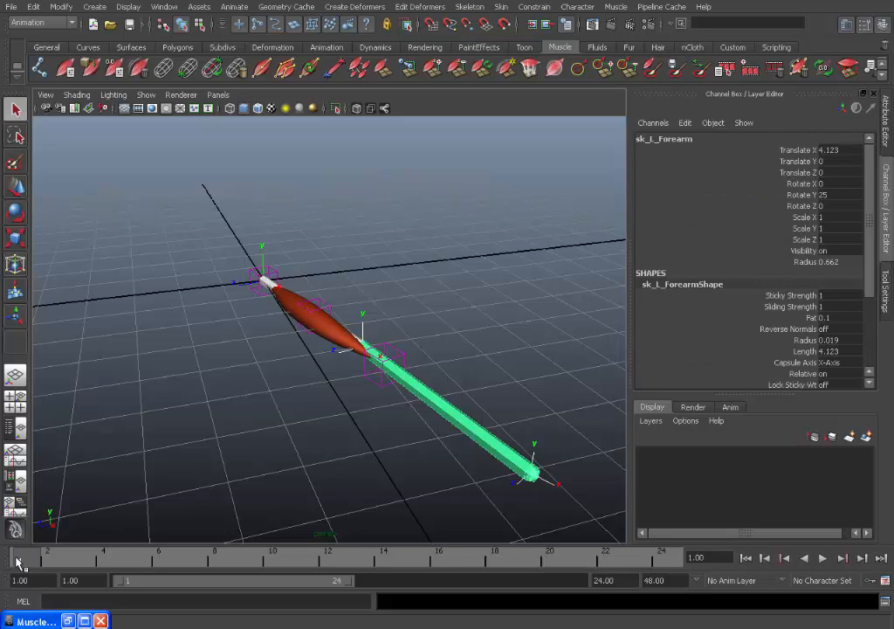
click(391, 436)
click(424, 395)
key(shift+e)
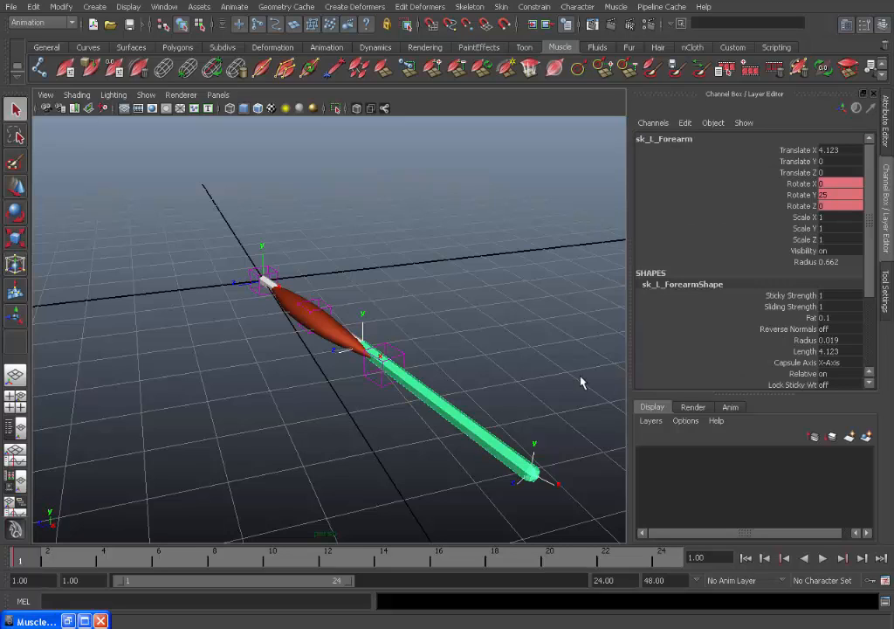
- At frame 10, bend the forearm bone around Y to about -55.46 degrees and key the rotation
click(283, 563)
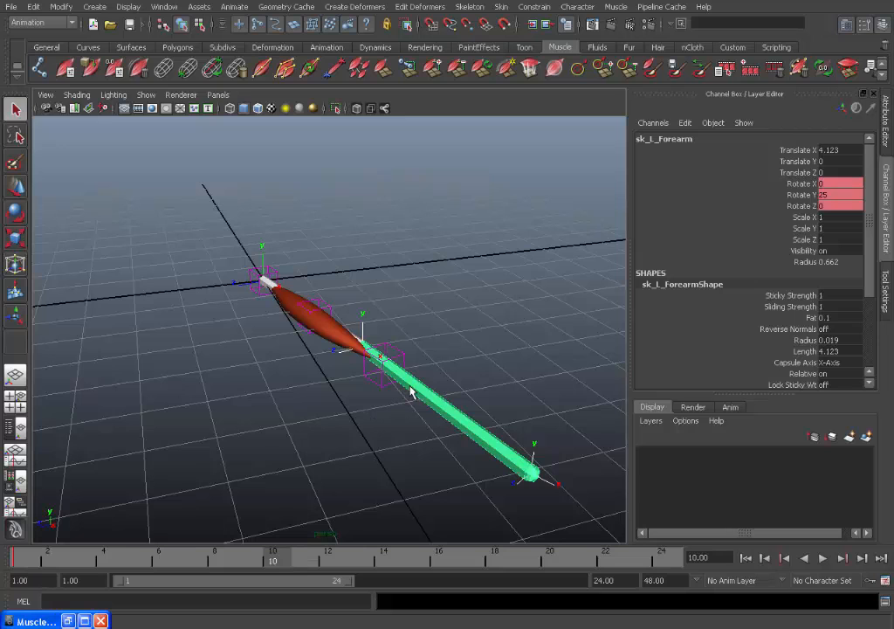
key(e)
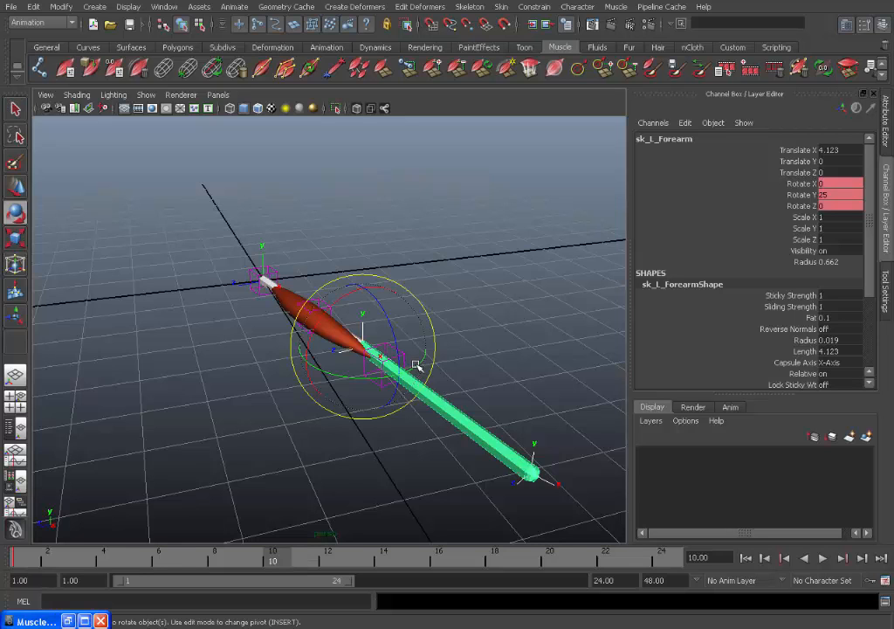
drag(417, 364, 329, 387)
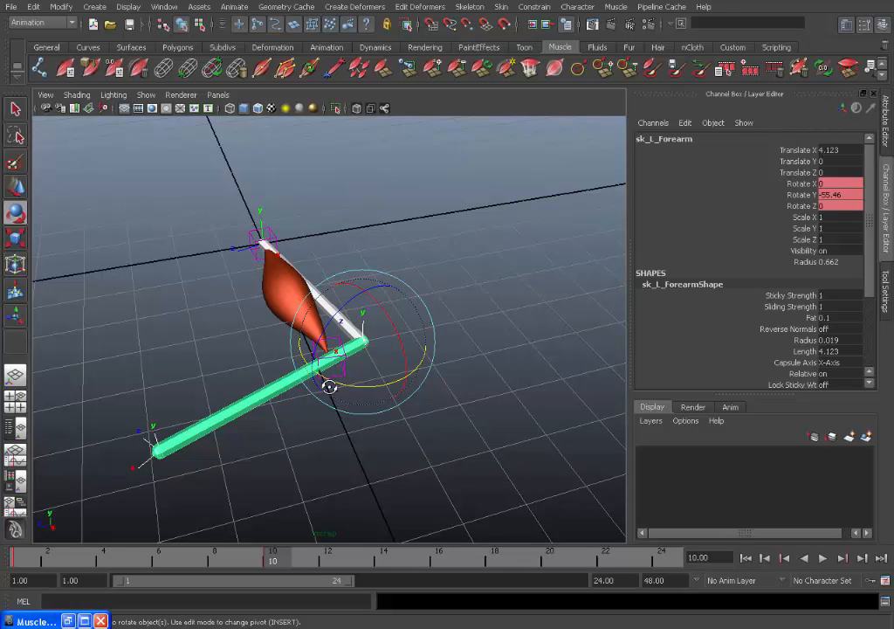
- At frame 20, swing the forearm back out and key its Rotate Y at 25
drag(422, 561, 549, 561)
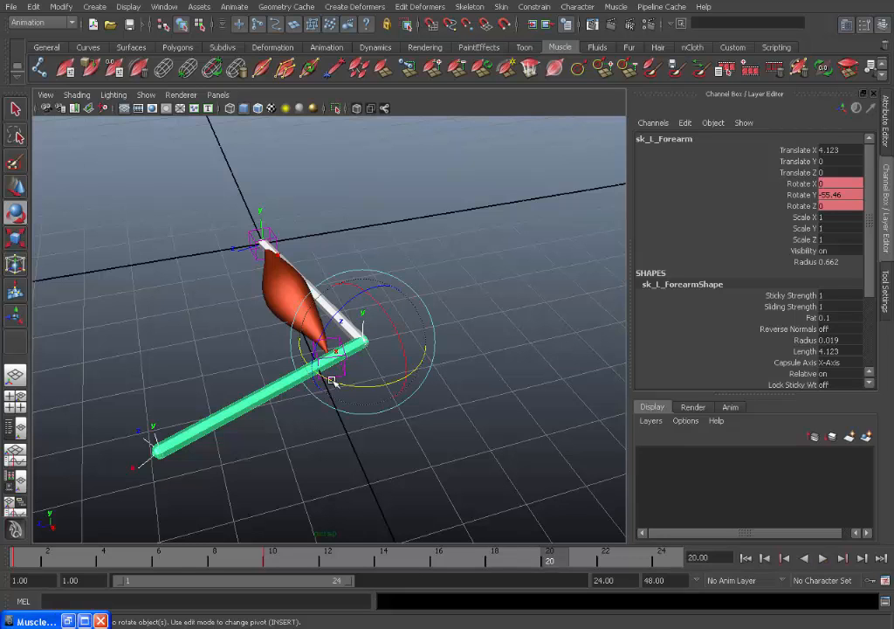
drag(332, 382, 419, 378)
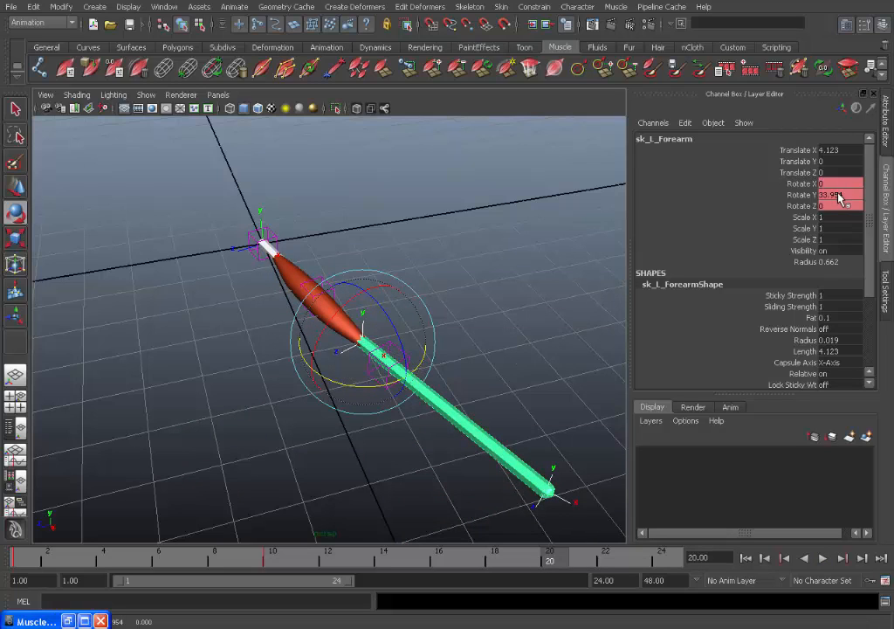
double_click(834, 194)
text(25)
key(Return)
alt+drag(554, 344, 553, 337)
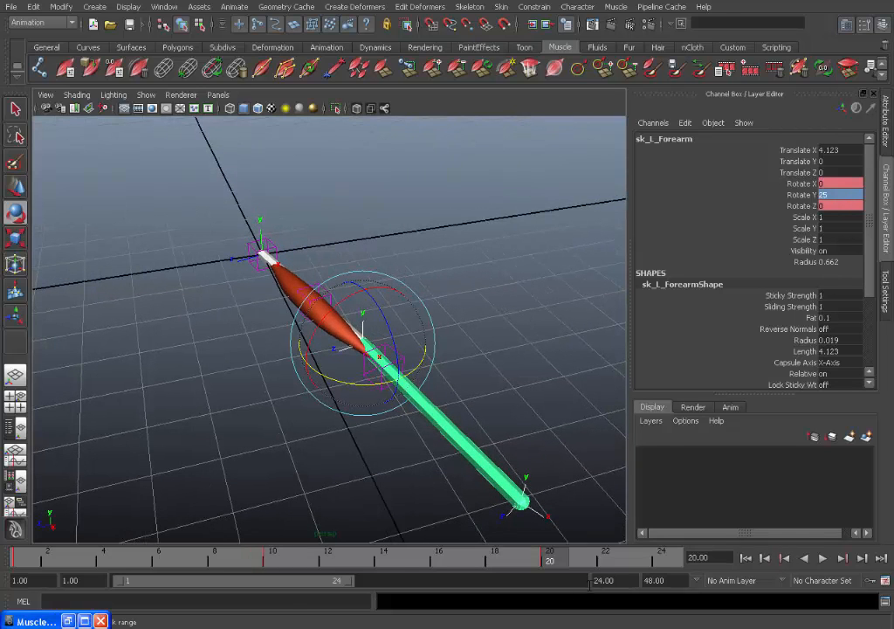
- Extend the playback range to frame 30 and play the forearm animation from the start, viewing the biceps from different angles
drag(349, 586, 409, 586)
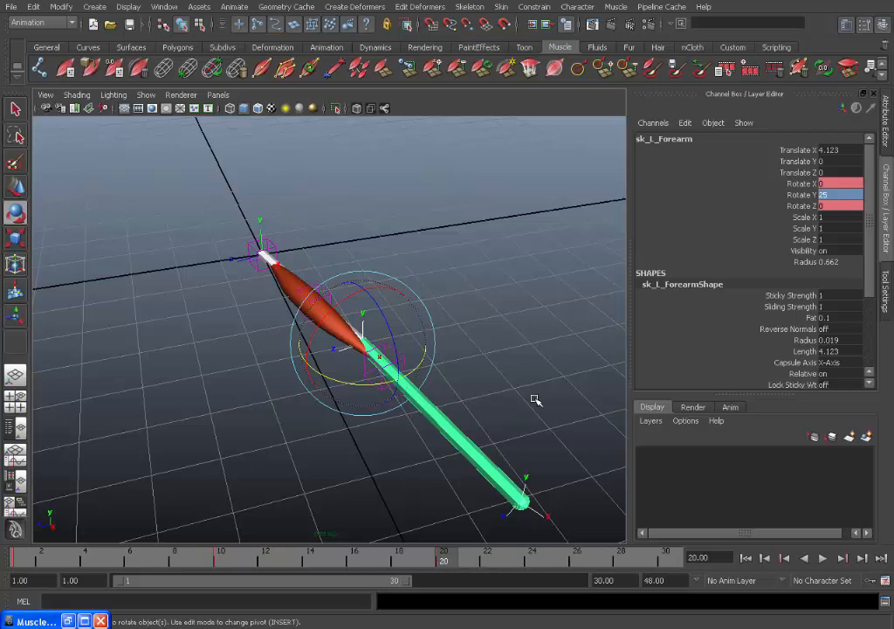
click(535, 399)
click(745, 557)
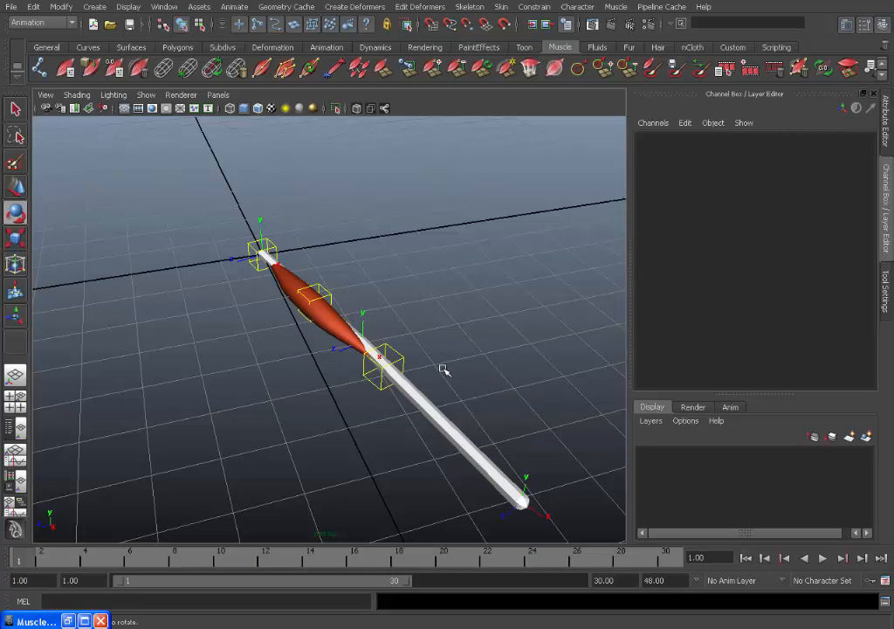
alt+drag(443, 370, 463, 361)
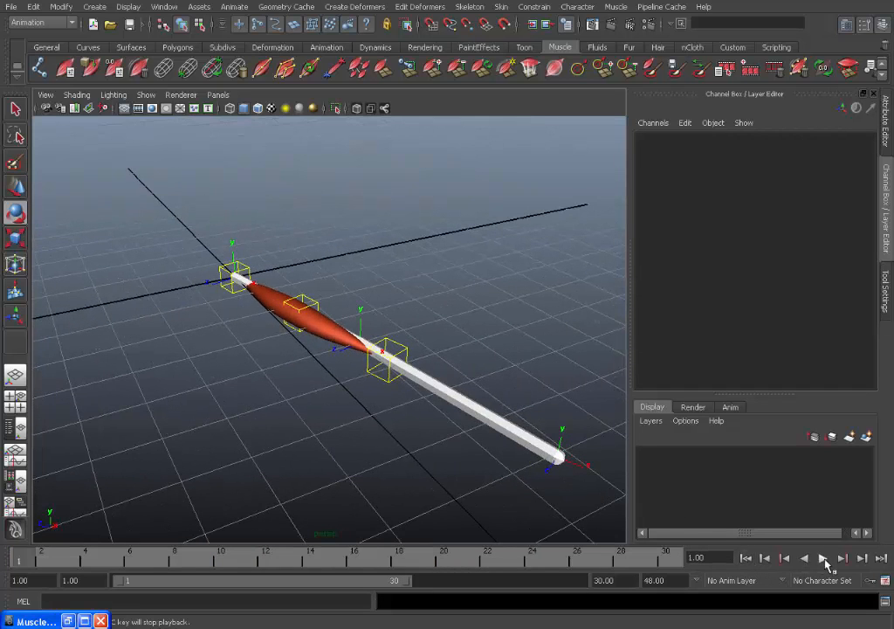
click(824, 558)
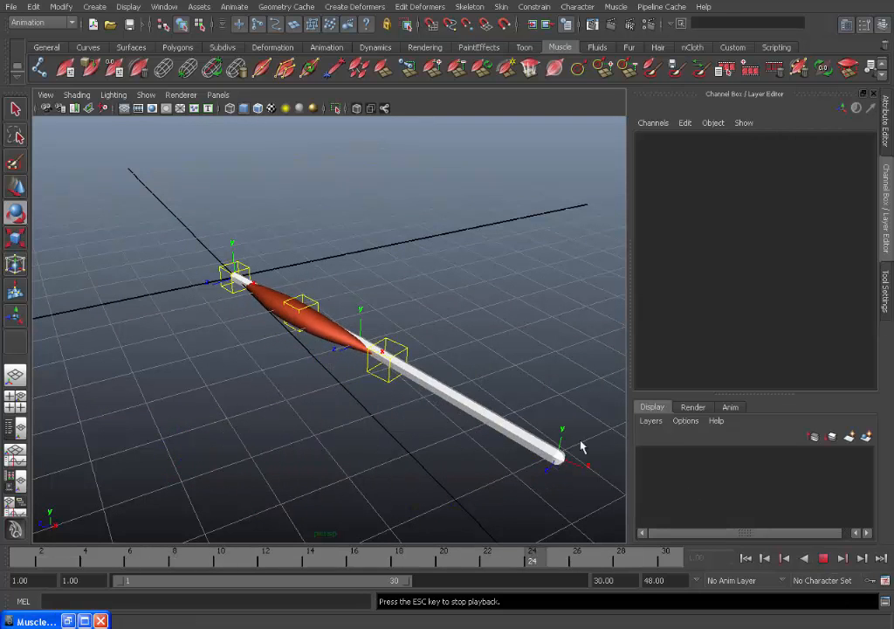
mouse_move(503, 385)
alt+mouse_down()
mouse_move(447, 394)
mouse_move(429, 371)
mouse_move(503, 389)
alt+mouse_up()
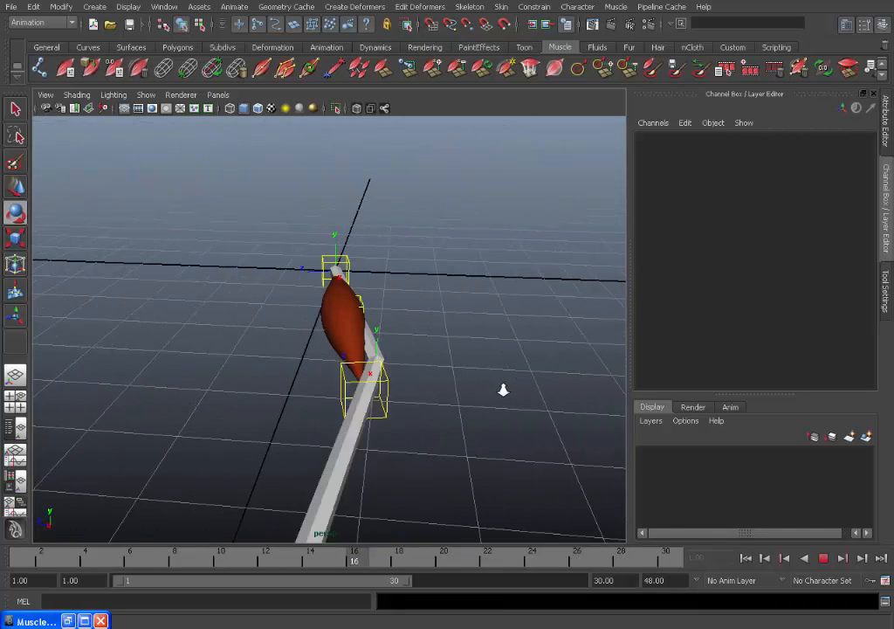
click(822, 559)
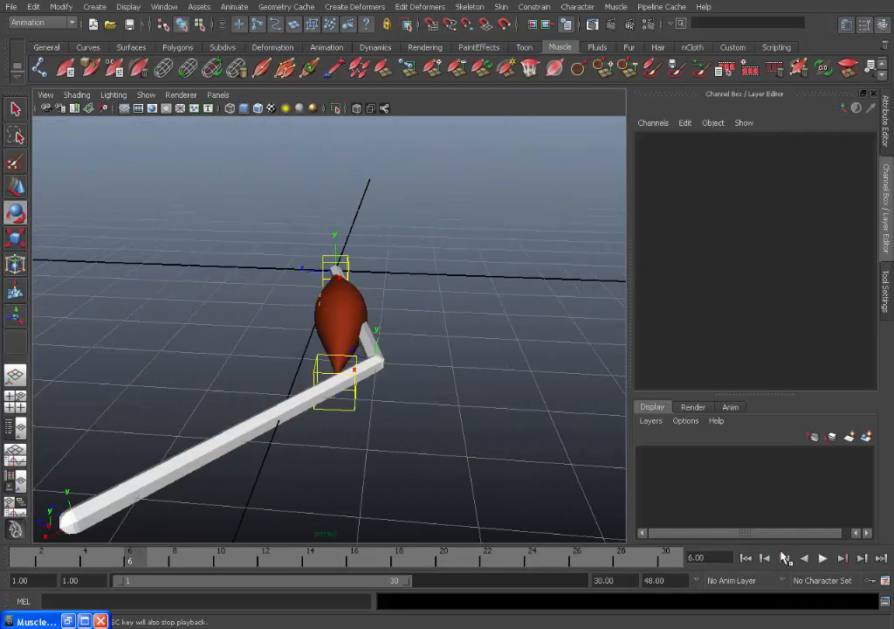
- Extend the playback range to frame 48 and play the arm animation from the first frame to check the muscle's motion
click(744, 558)
drag(407, 586, 590, 588)
click(822, 558)
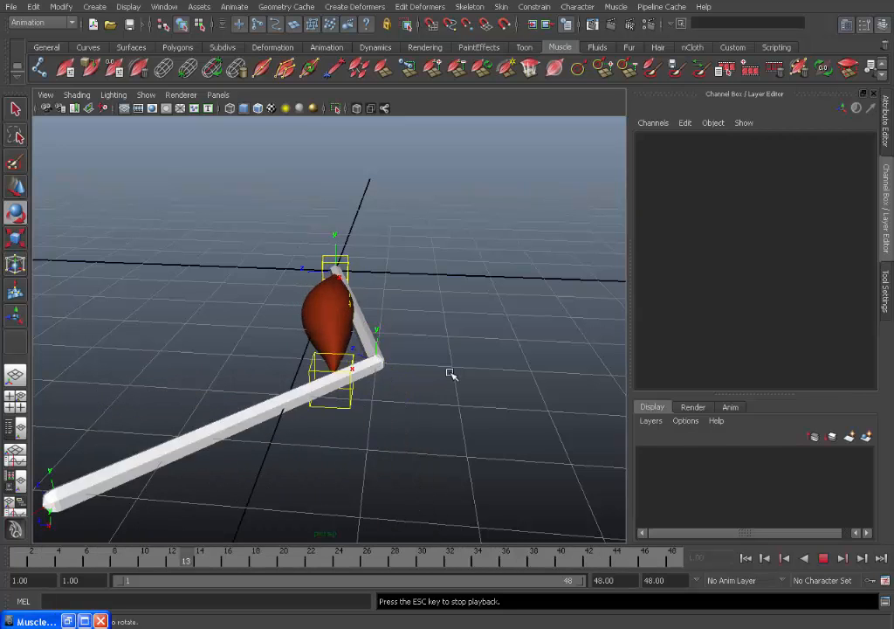
alt+drag(437, 373, 365, 421)
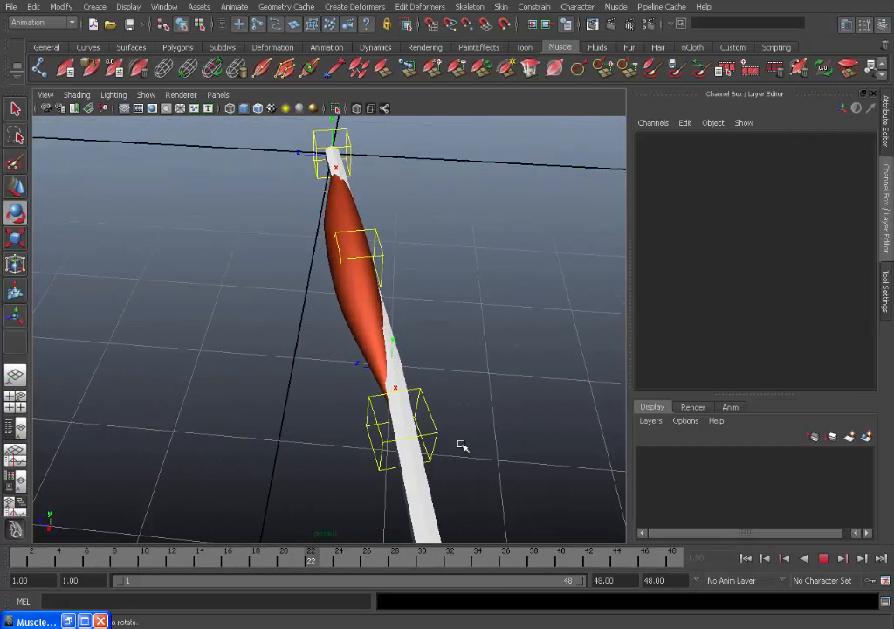
click(823, 559)
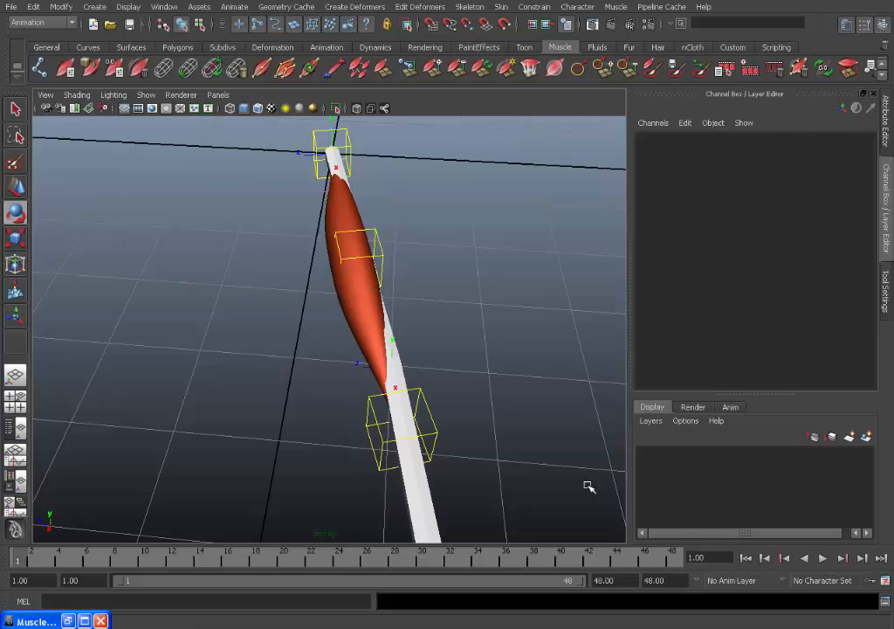
- Select the biceps muscle and bring back the Muscle Builder's Muscle Parameters beside the arm
alt+drag(588, 482, 357, 325)
click(346, 323)
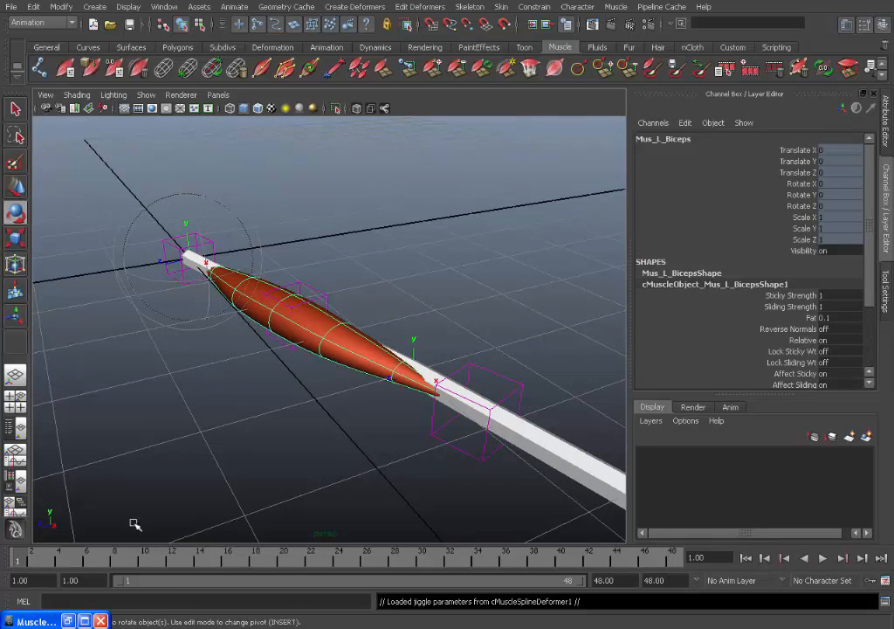
click(69, 621)
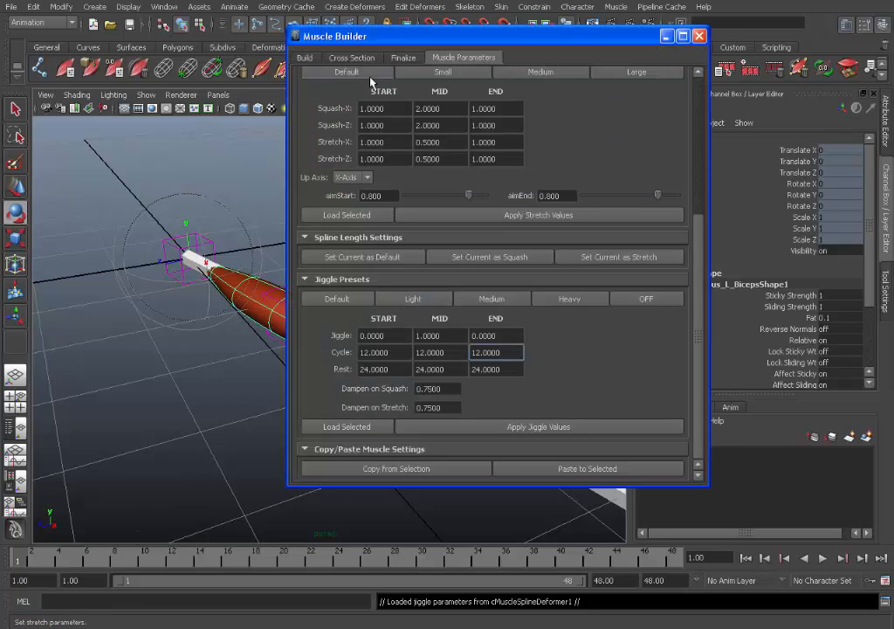
drag(312, 35, 463, 48)
alt+drag(371, 225, 336, 230)
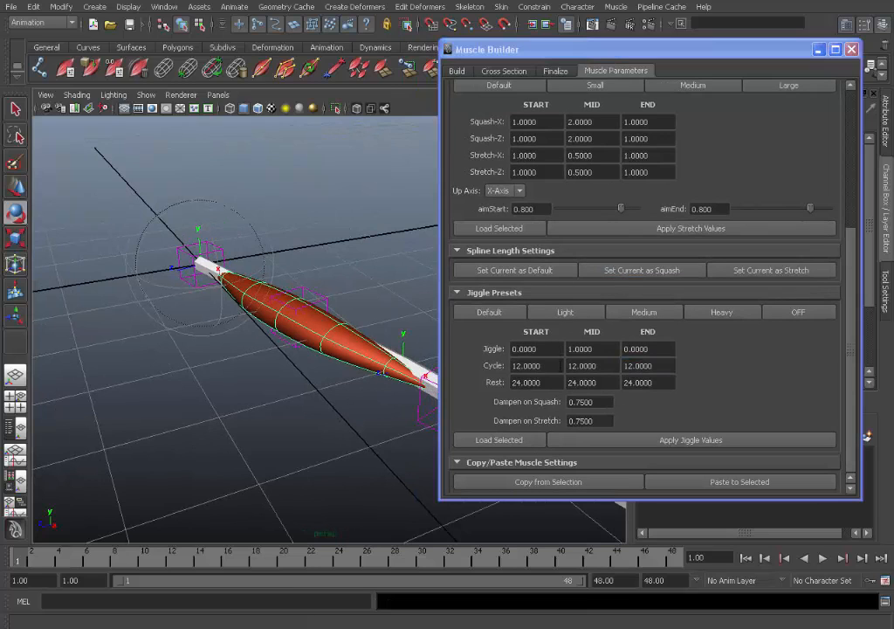
- Review the muscle's Jiggle, Cycle and Rest values and apply the Heavy jiggle preset
drag(561, 366, 510, 365)
click(553, 384)
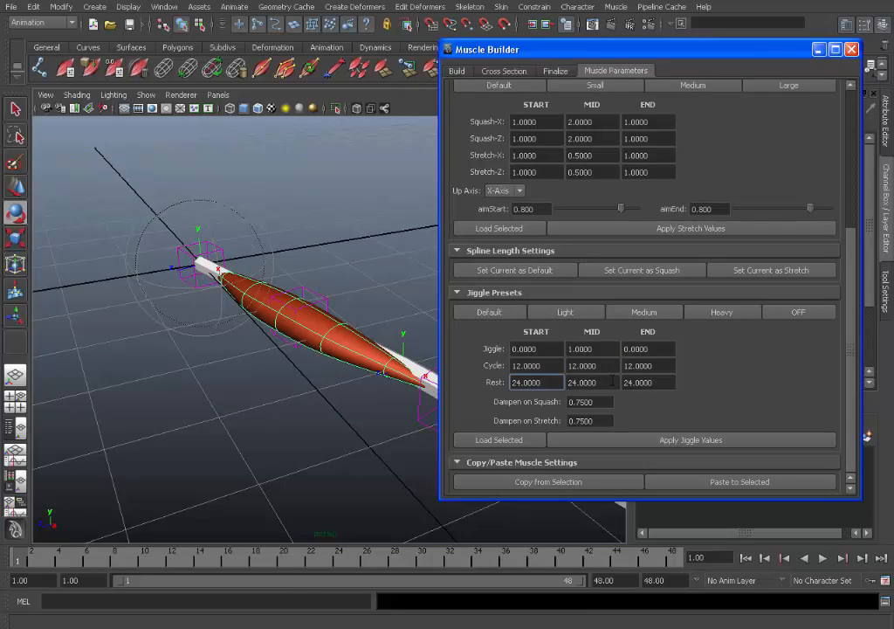
click(550, 366)
click(614, 348)
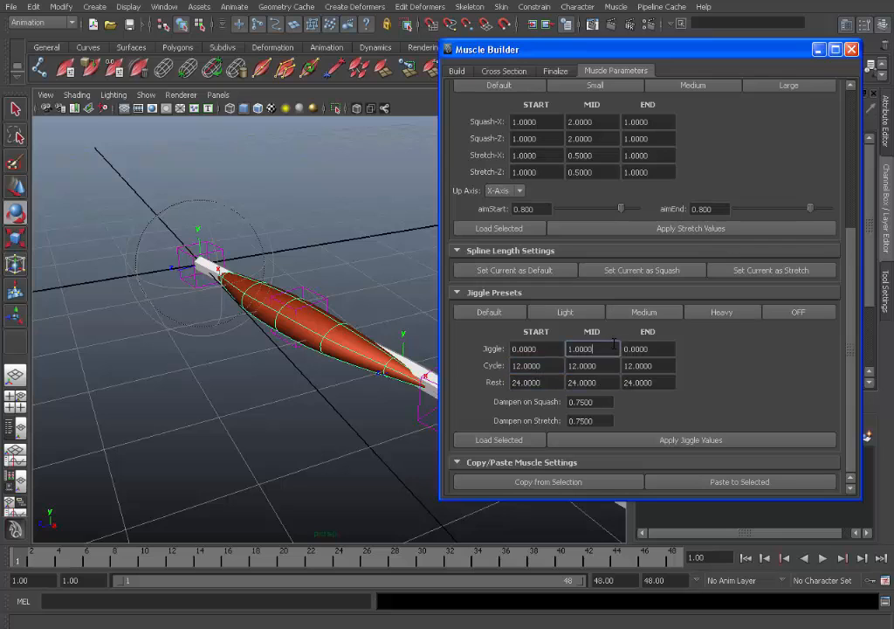
click(736, 314)
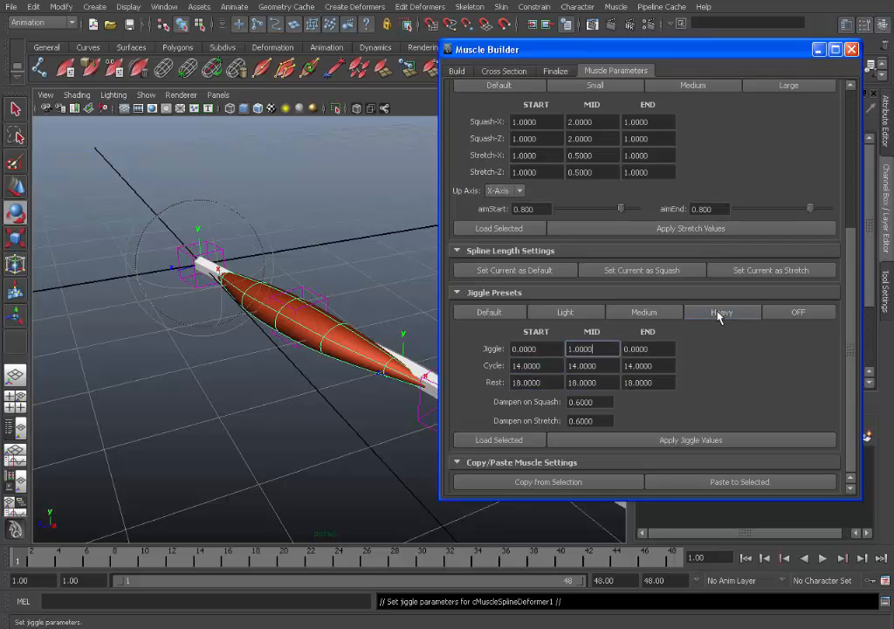
- Minimize the Muscle Builder and play the arm animation, watching the biceps from different angles, and return to the first frame
click(818, 50)
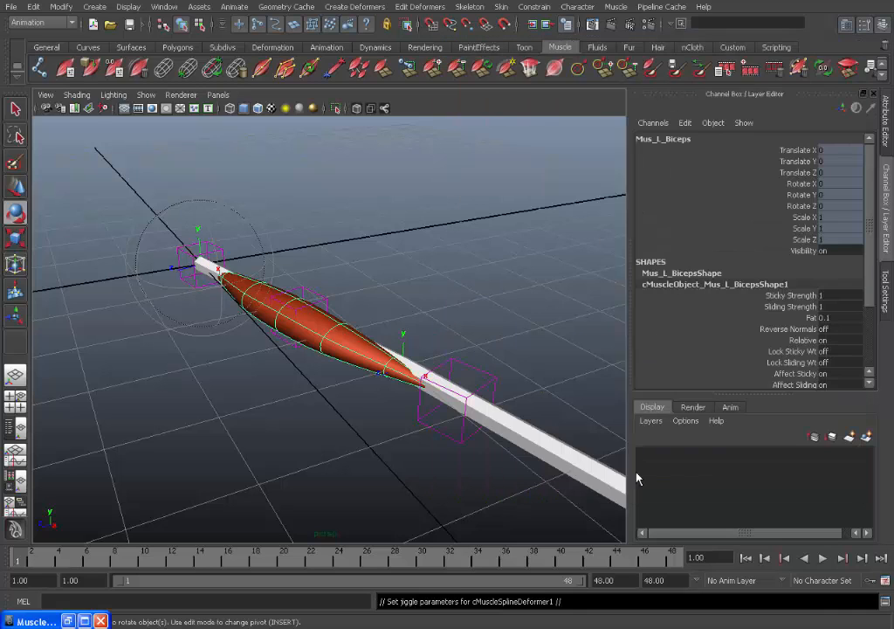
click(823, 558)
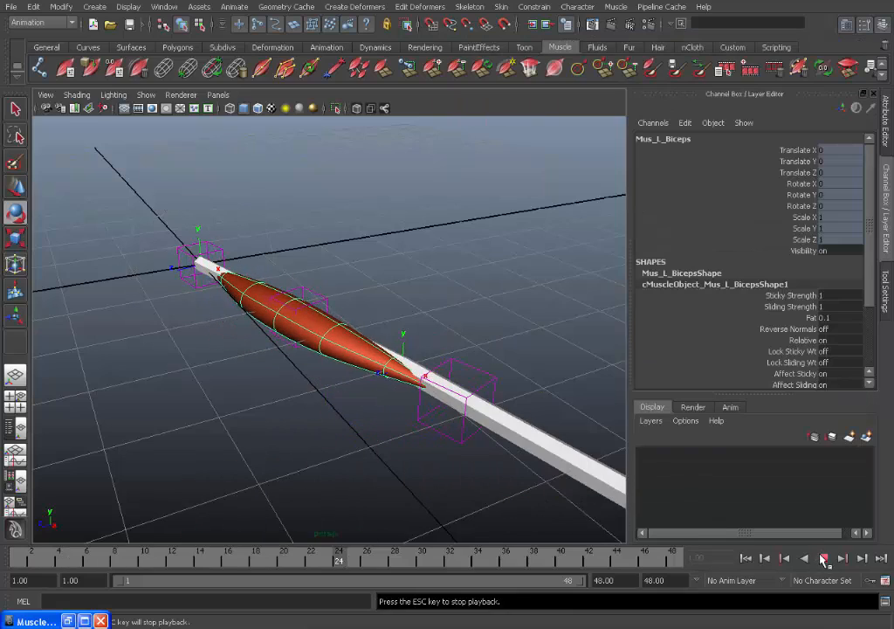
alt+drag(493, 419, 448, 425)
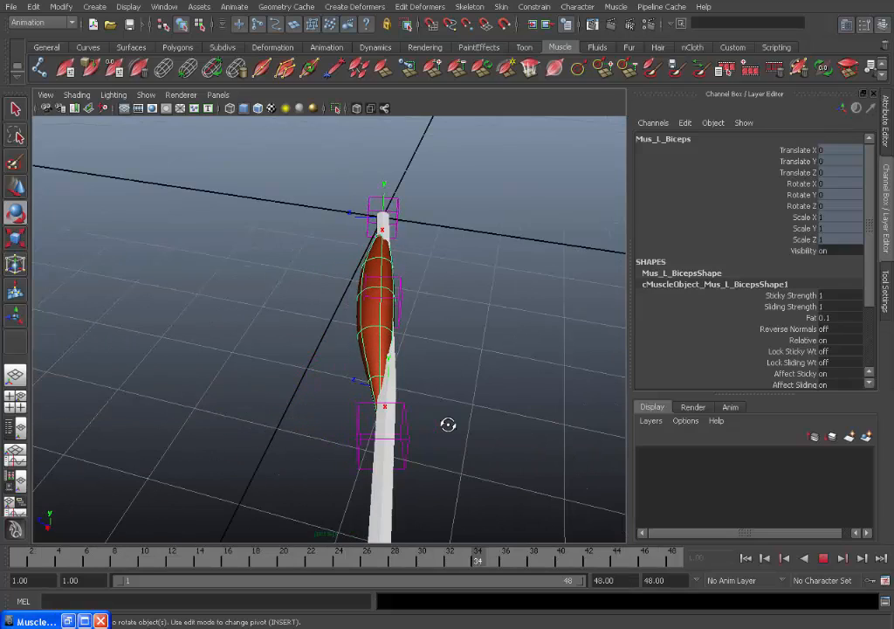
alt+drag(454, 421, 491, 398)
click(823, 557)
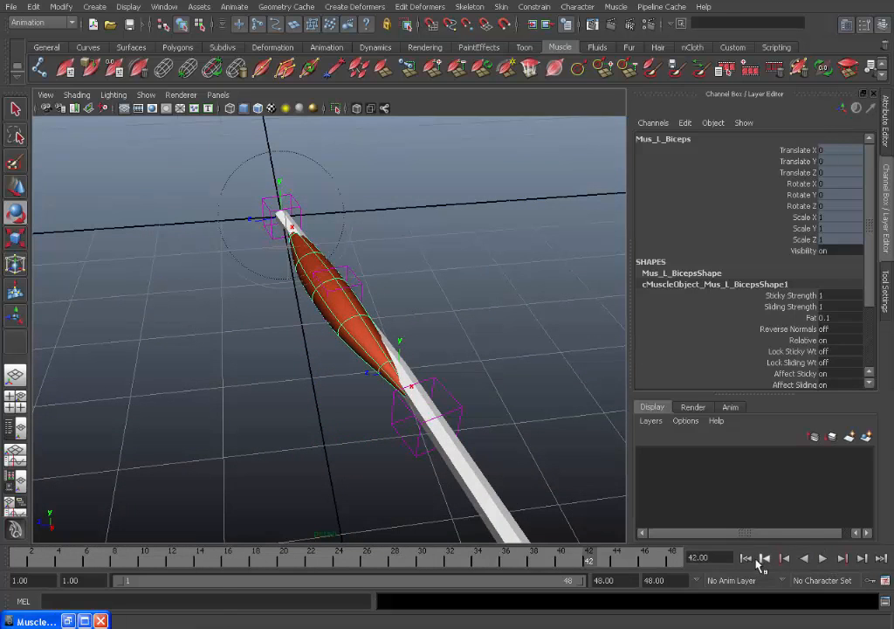
click(746, 557)
- Apply the Light jiggle preset, play the arm animation while viewing the biceps from several angles, and return to the first frame
click(69, 620)
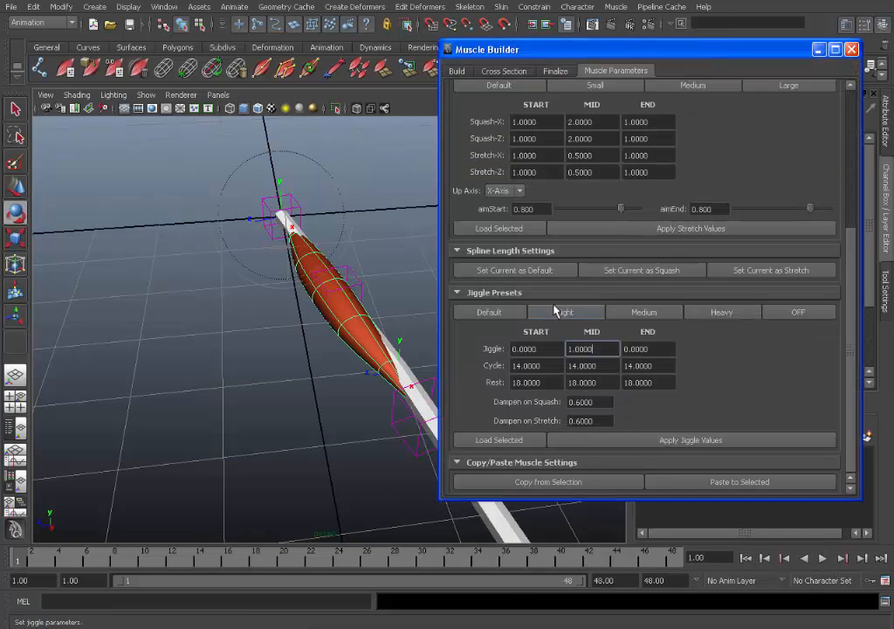
click(576, 320)
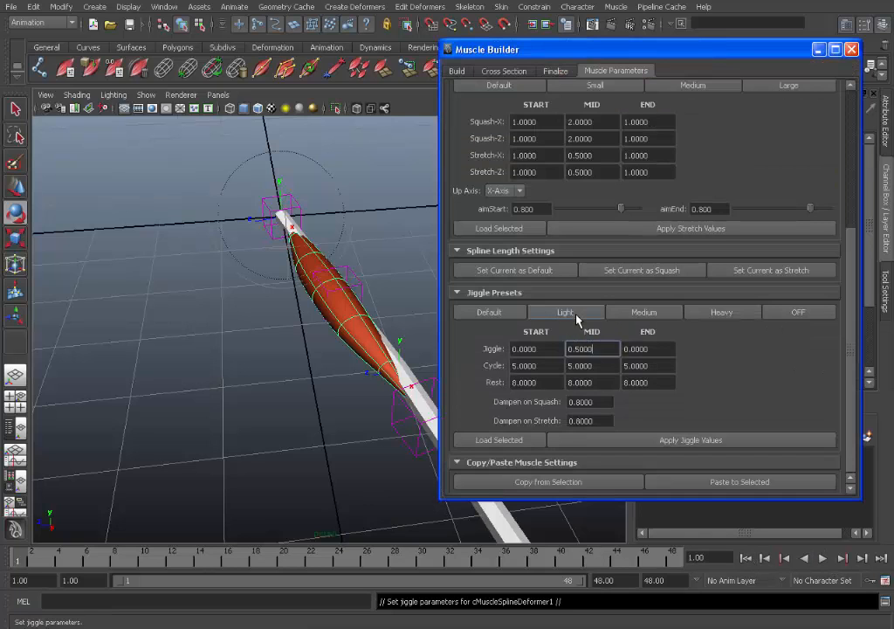
click(823, 558)
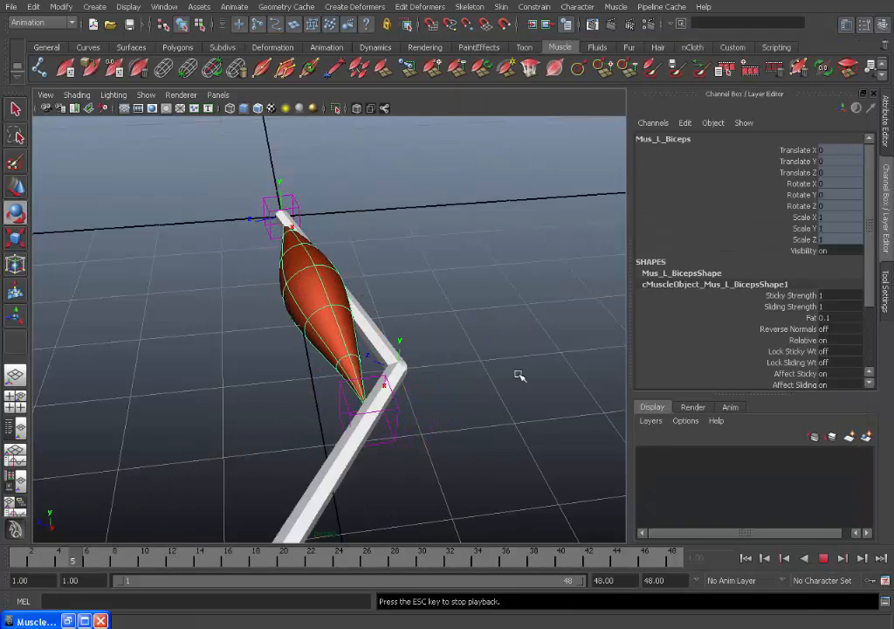
alt+drag(484, 361, 465, 365)
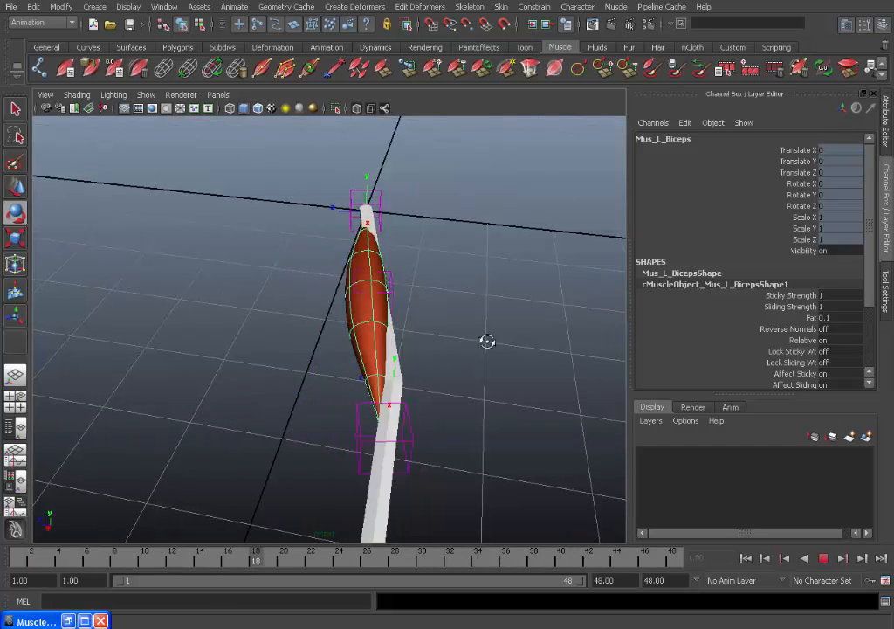
alt+drag(487, 341, 462, 412)
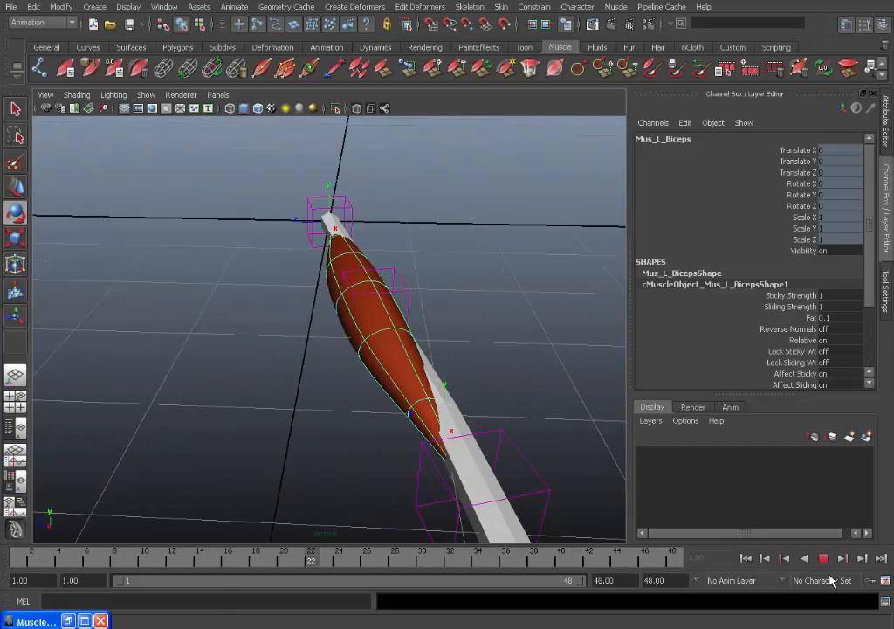
click(822, 558)
click(744, 559)
- Examine the Light preset's Cycle and Rest values in the Muscle Builder
alt+drag(529, 359, 419, 356)
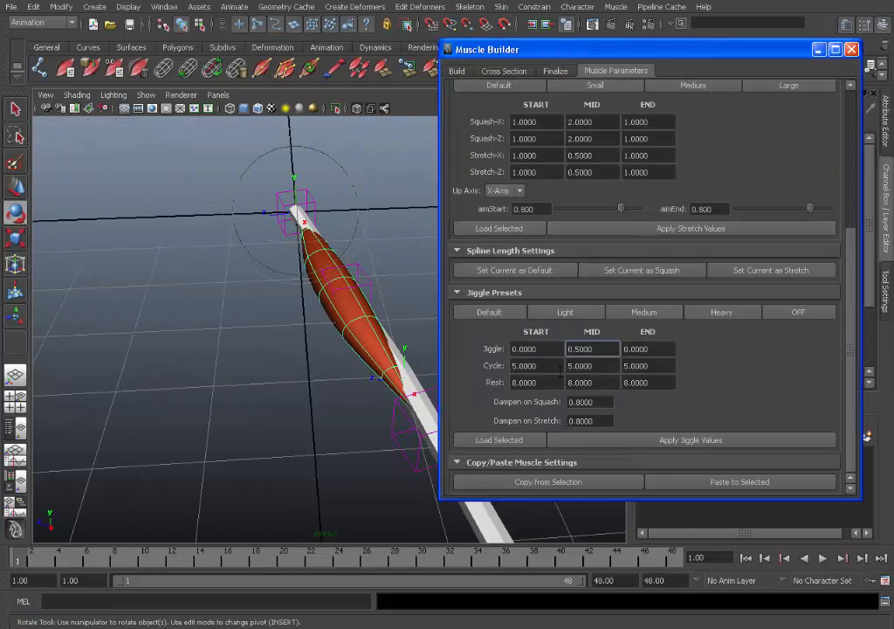
drag(558, 369, 515, 366)
click(592, 366)
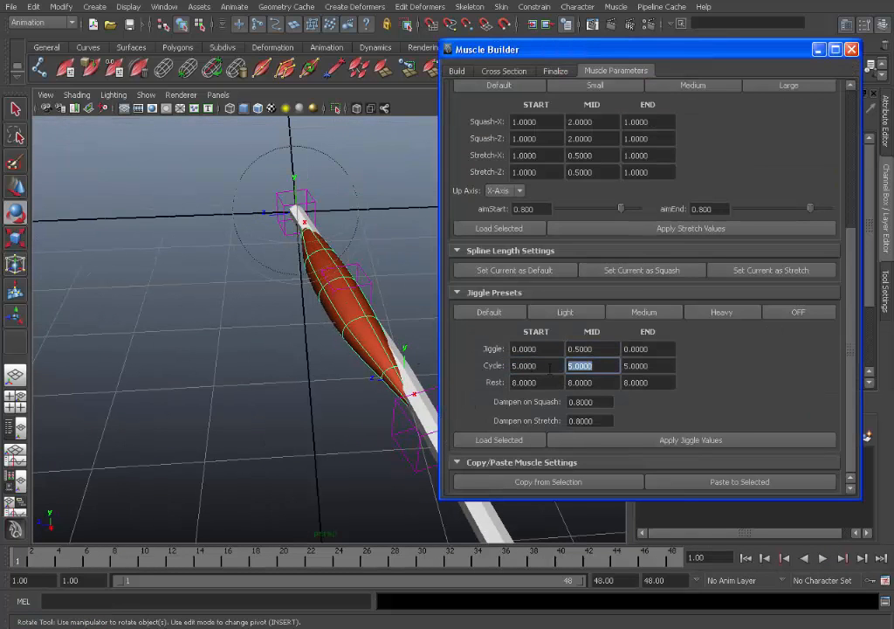
key(shift+Tab)
drag(548, 381, 509, 382)
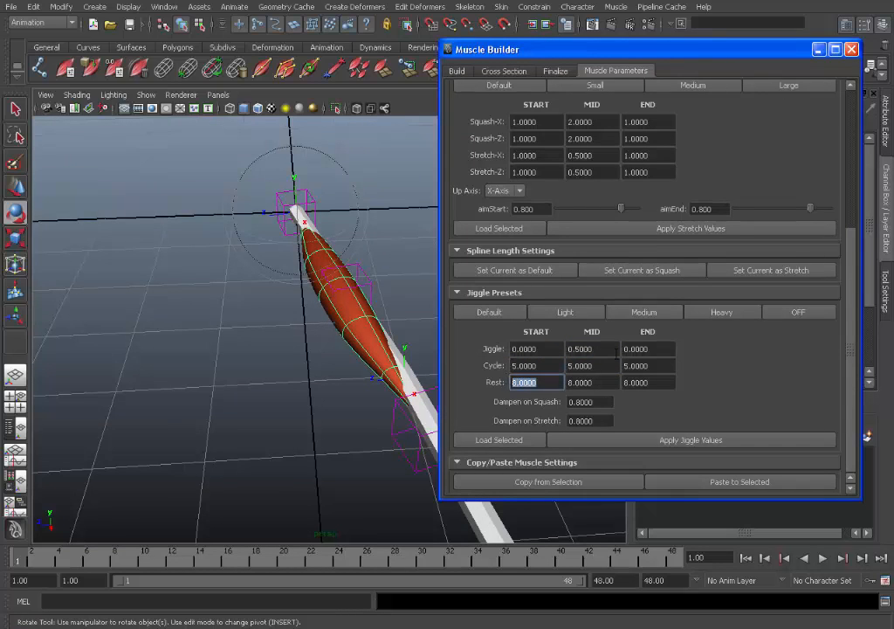
- Switch between the Light, Medium and Heavy jiggle presets to compare their values, ending on Heavy
click(657, 311)
click(594, 365)
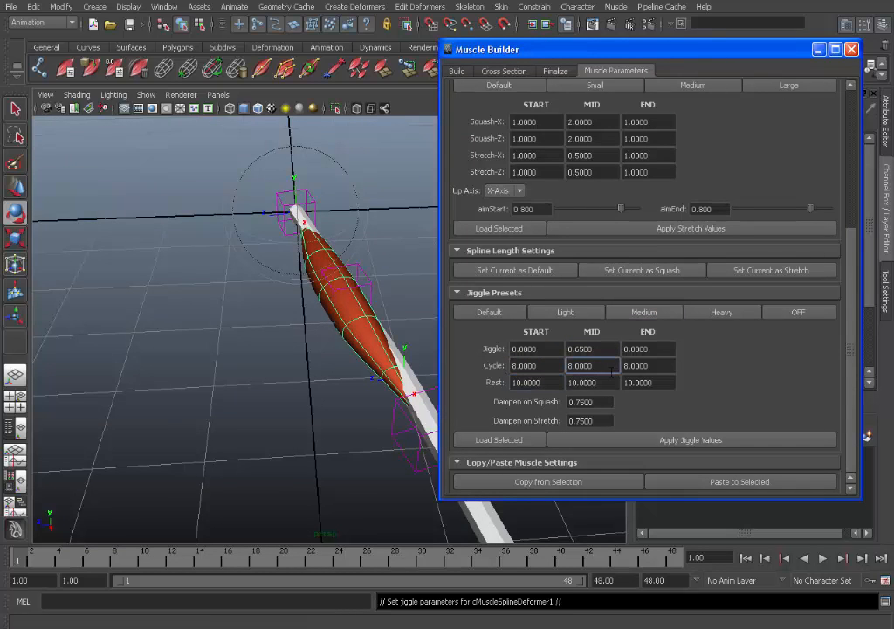
click(686, 312)
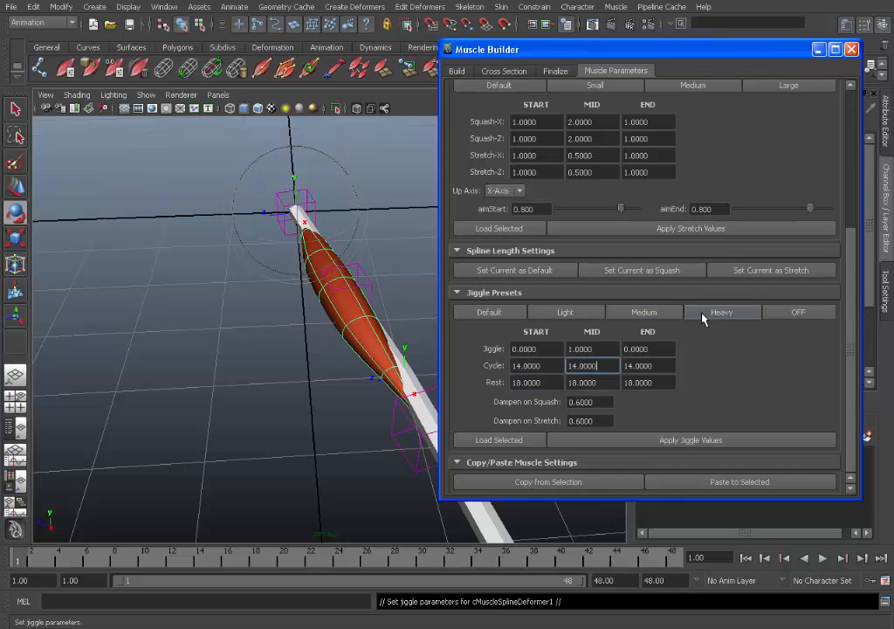
click(664, 313)
click(586, 313)
click(640, 312)
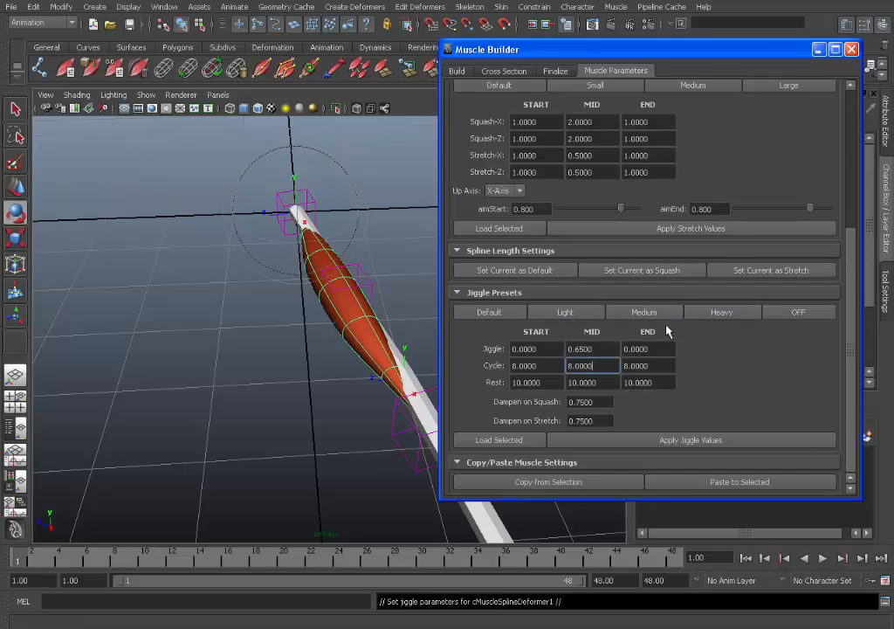
click(721, 312)
click(572, 312)
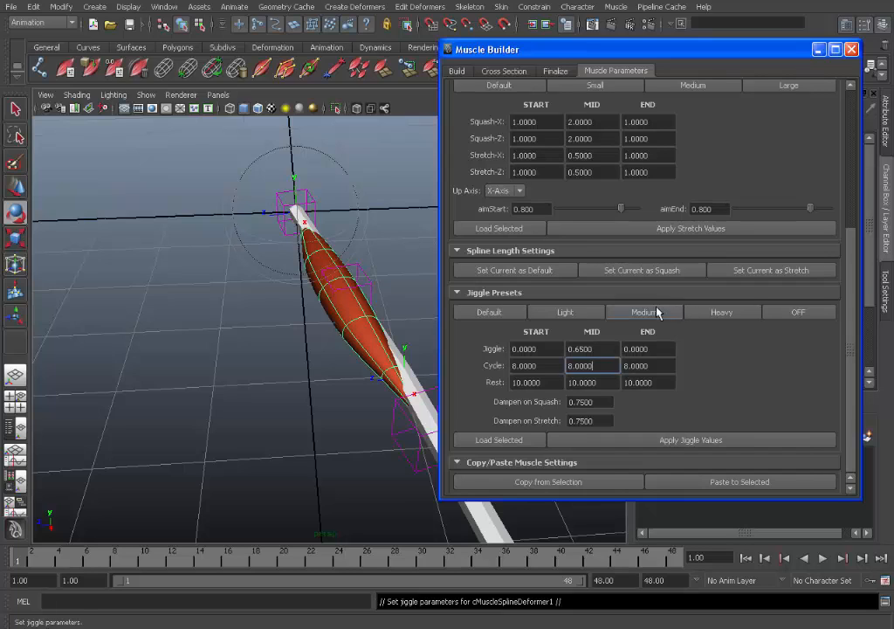
click(726, 316)
click(654, 317)
click(709, 316)
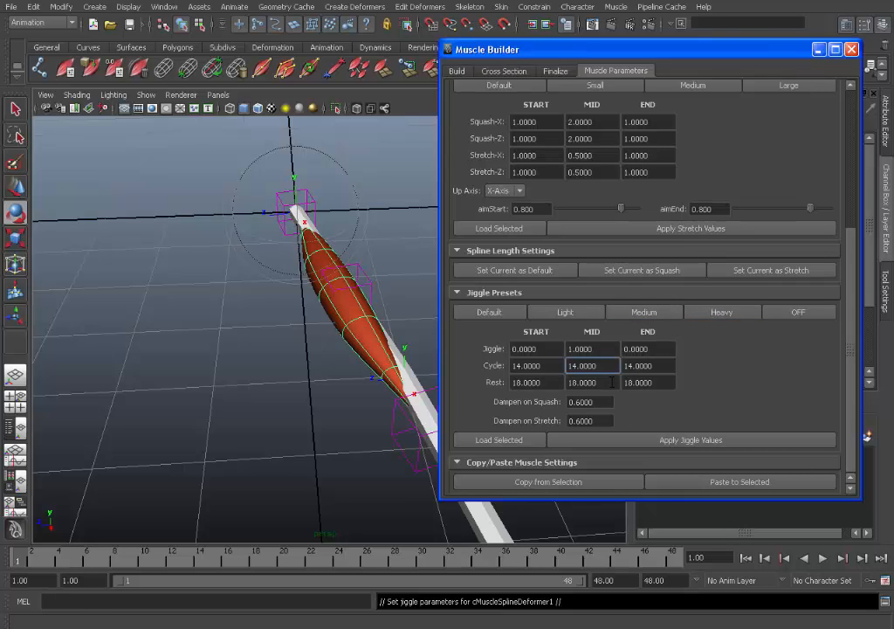
- Set the jiggle Rest to 30 for start, mid and end, and apply the jiggle values to the biceps
click(551, 384)
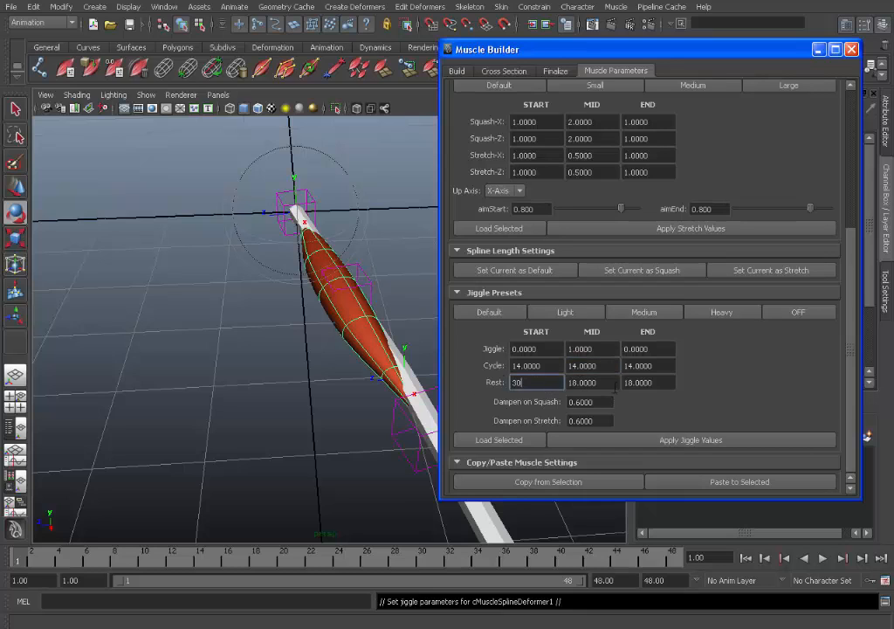
text(30)
click(611, 382)
click(652, 383)
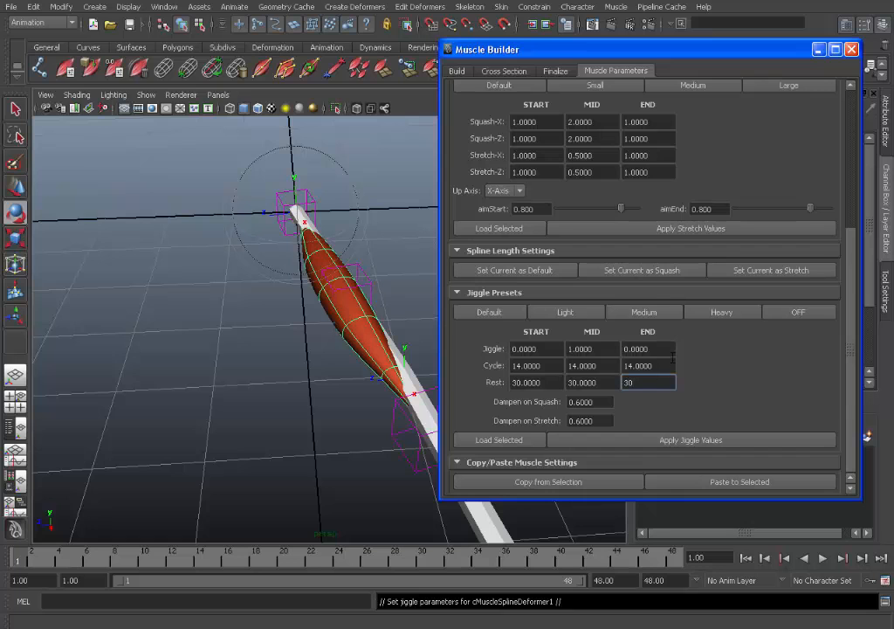
click(668, 364)
click(680, 442)
- Minimize the Muscle Builder, play the arm animation to check the biceps jiggle with the longer rest, and return to the first frame
click(820, 49)
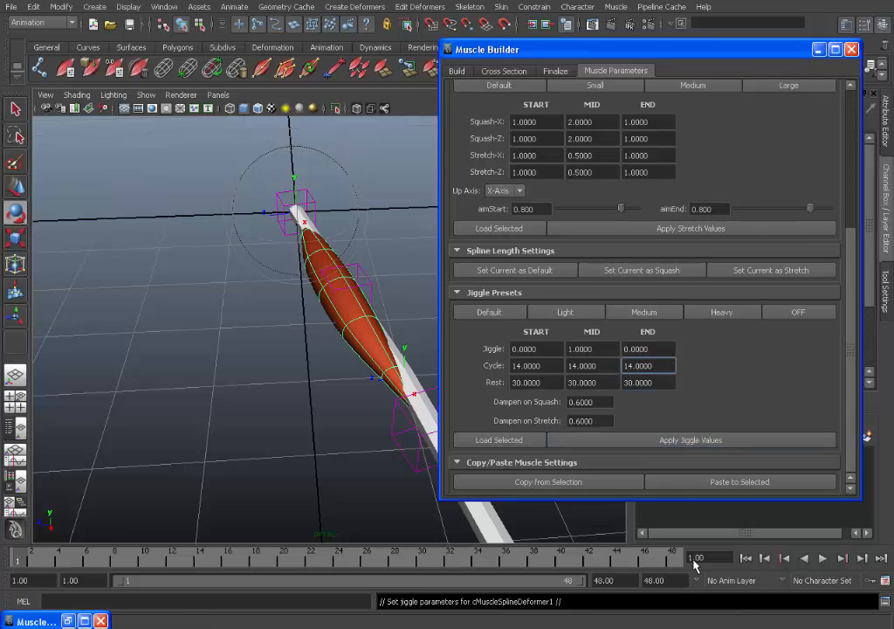
click(823, 558)
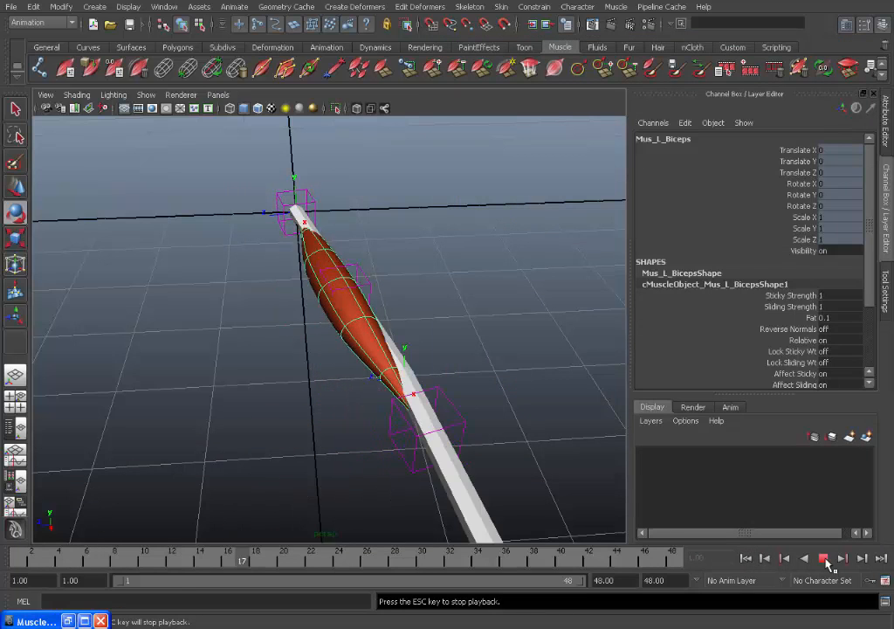
alt+drag(591, 457, 400, 387)
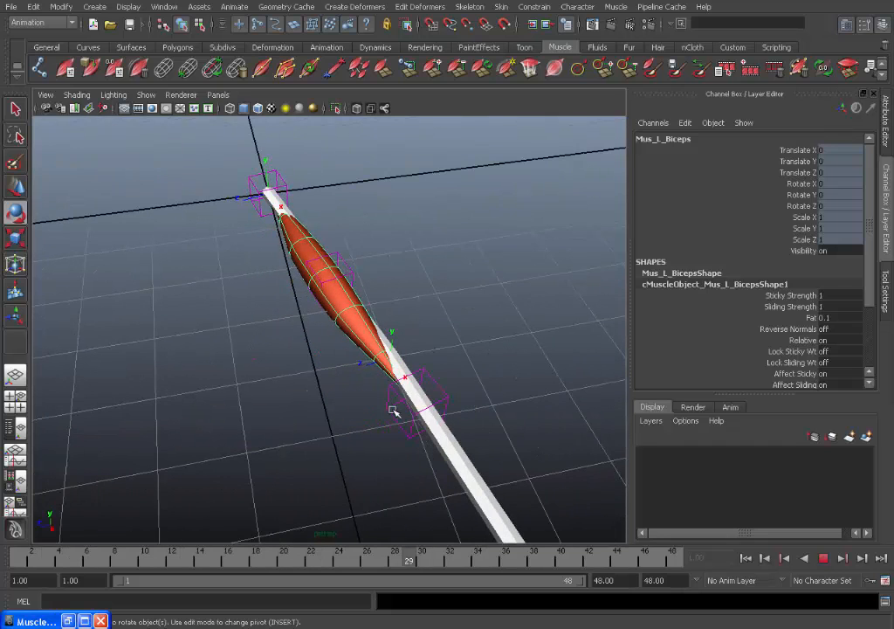
click(824, 559)
click(749, 559)
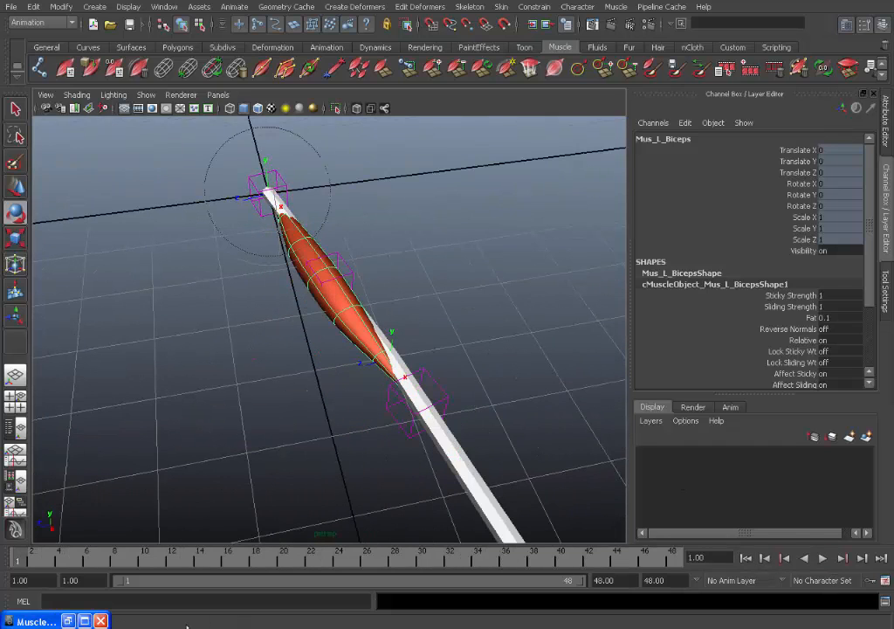
- Set the biceps jiggle Cycle to 24 for start, mid and end in the Muscle Builder
click(67, 621)
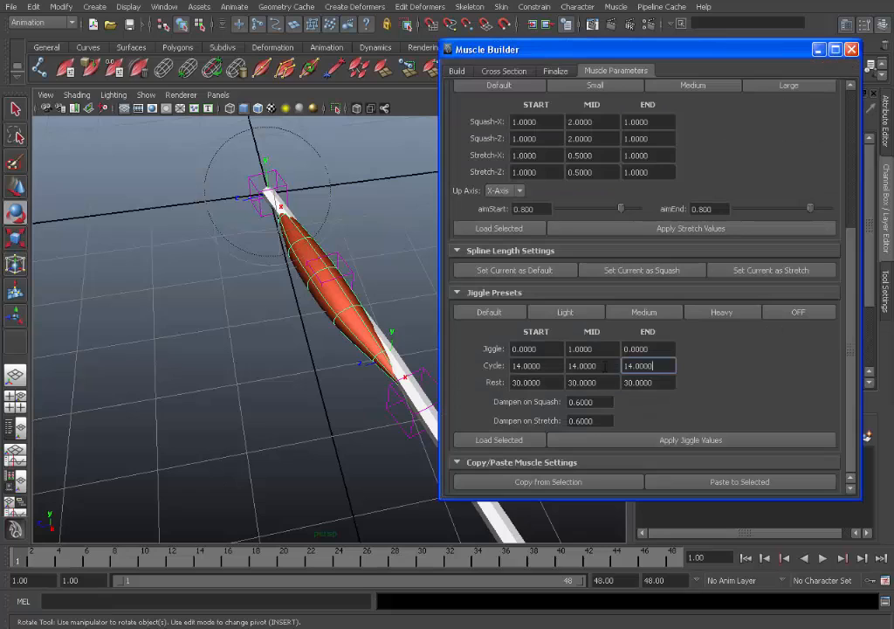
drag(549, 365, 489, 356)
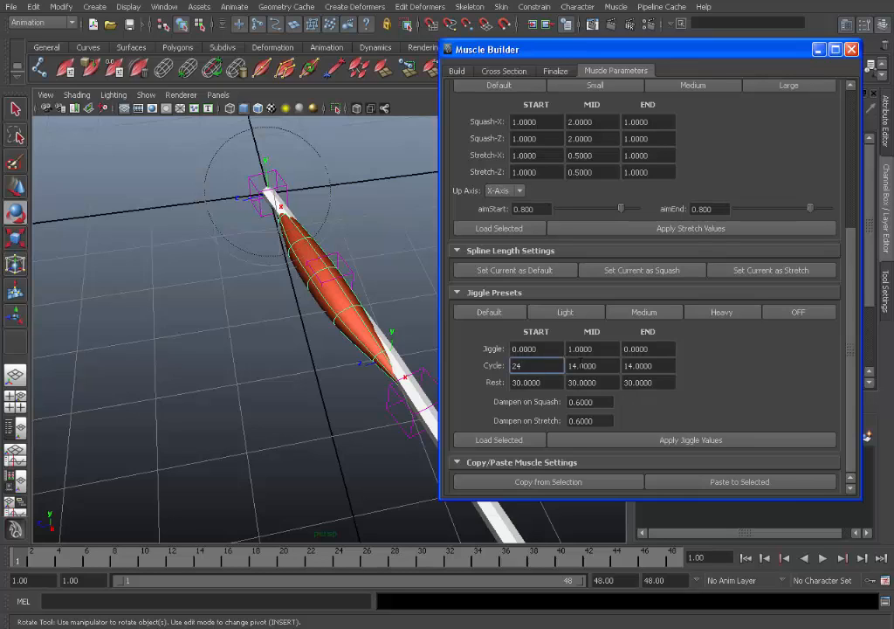
key(Tab)
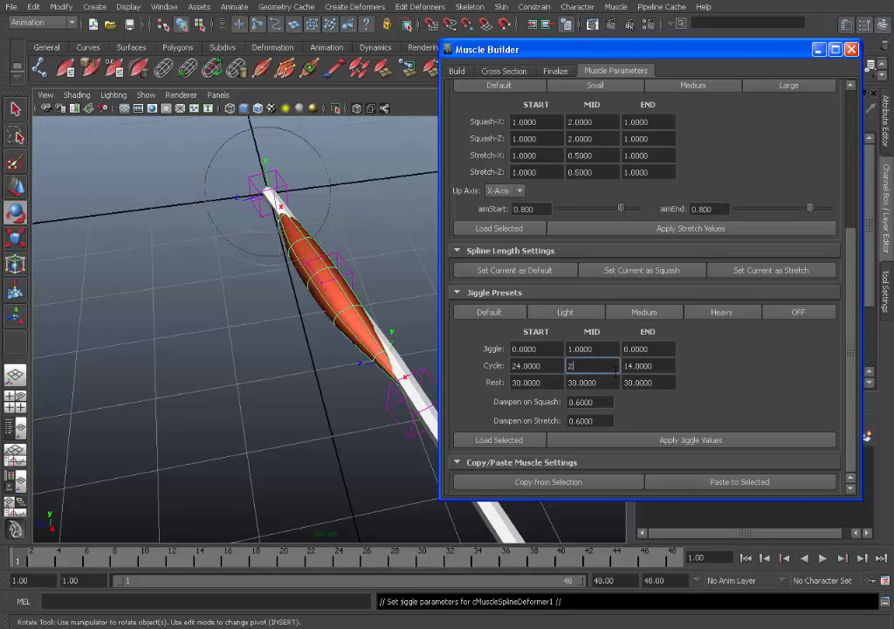
text(24)
key(Tab)
text(2)
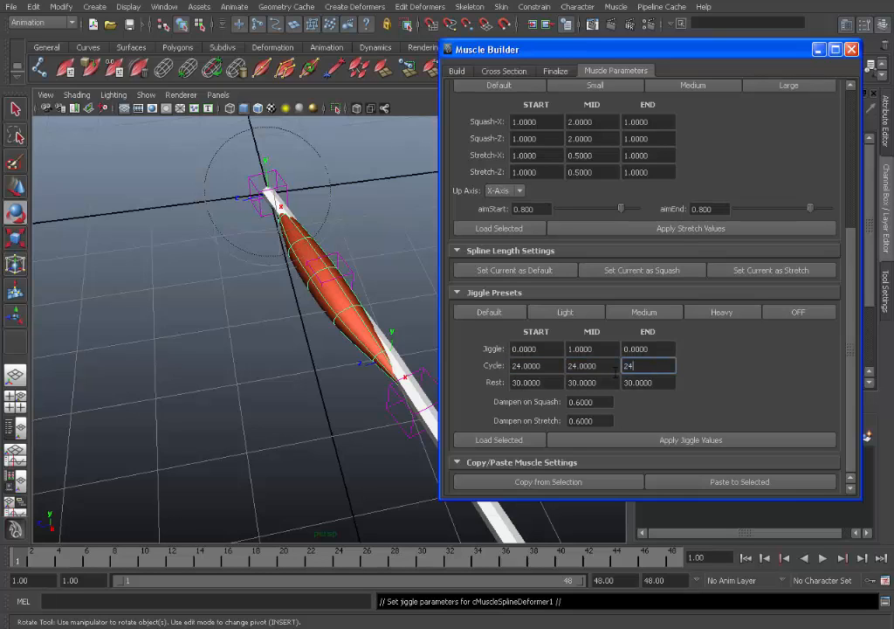
text(4)
click(655, 377)
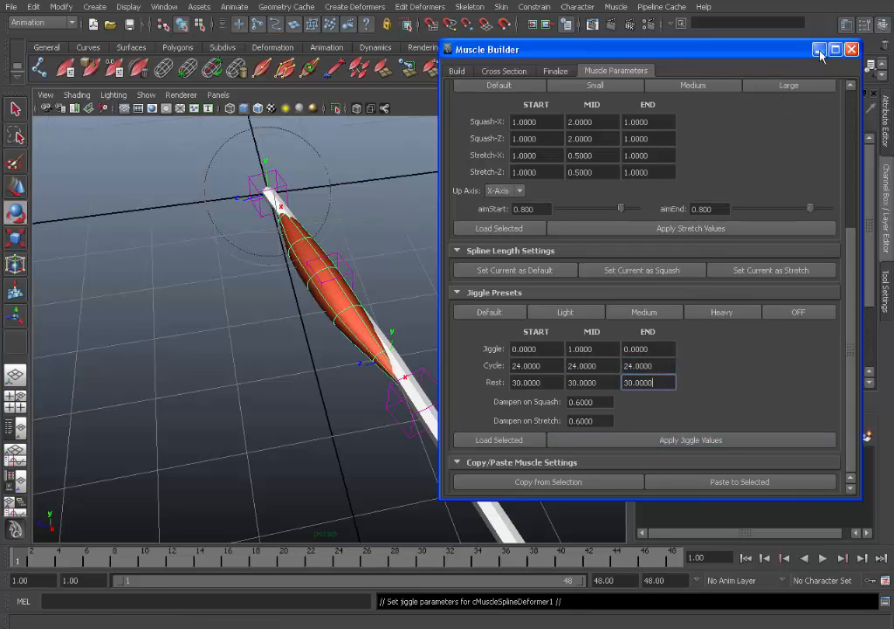
- Play the arm animation to check the biceps jiggle with the new Cycle values, then stop playback and return to the first frame
click(824, 560)
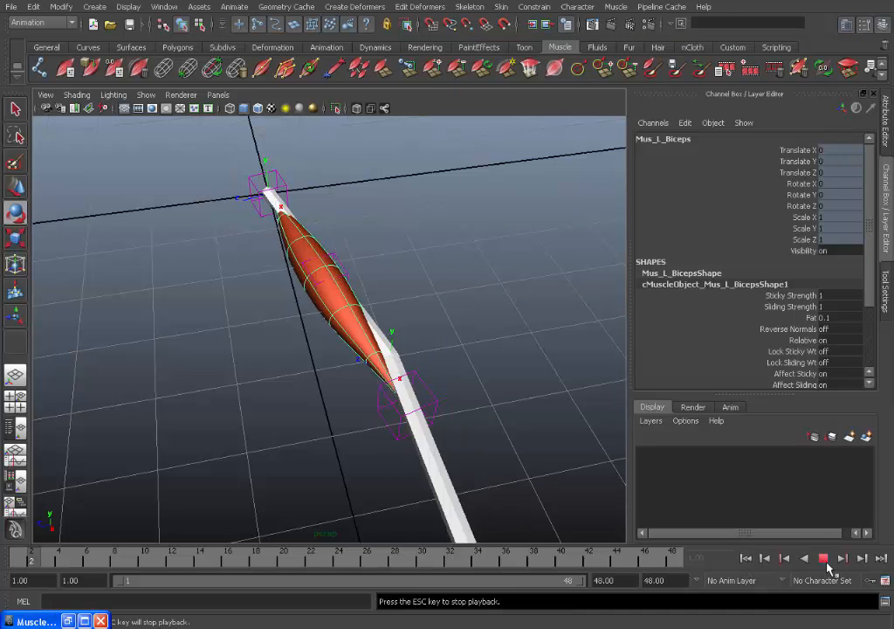
alt+drag(509, 449, 413, 410)
alt+right_drag(412, 411, 453, 419)
mouse_move(453, 419)
alt+mouse_down()
mouse_move(429, 407)
mouse_move(445, 415)
alt+mouse_up()
alt+right_drag(445, 415, 472, 423)
alt+drag(472, 422, 498, 374)
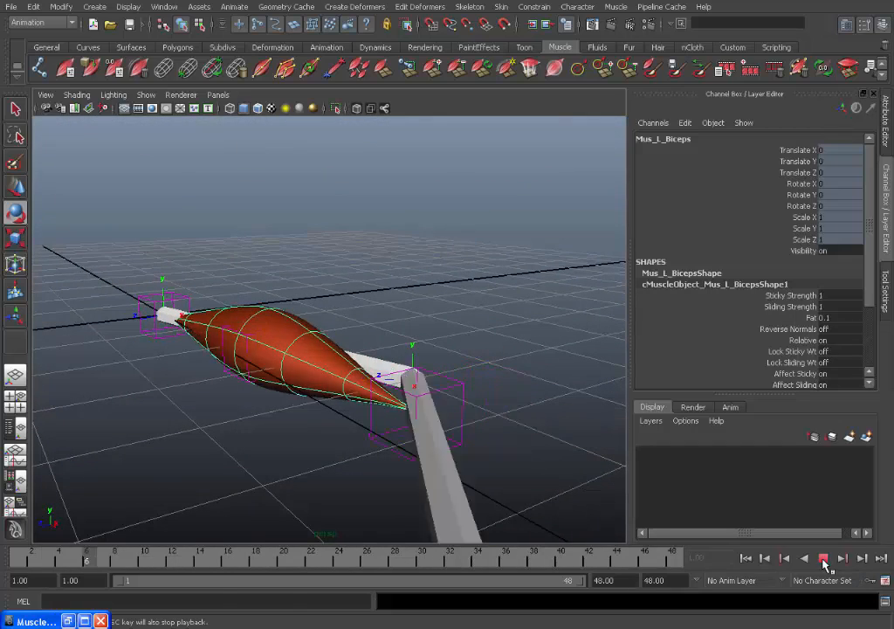
click(824, 560)
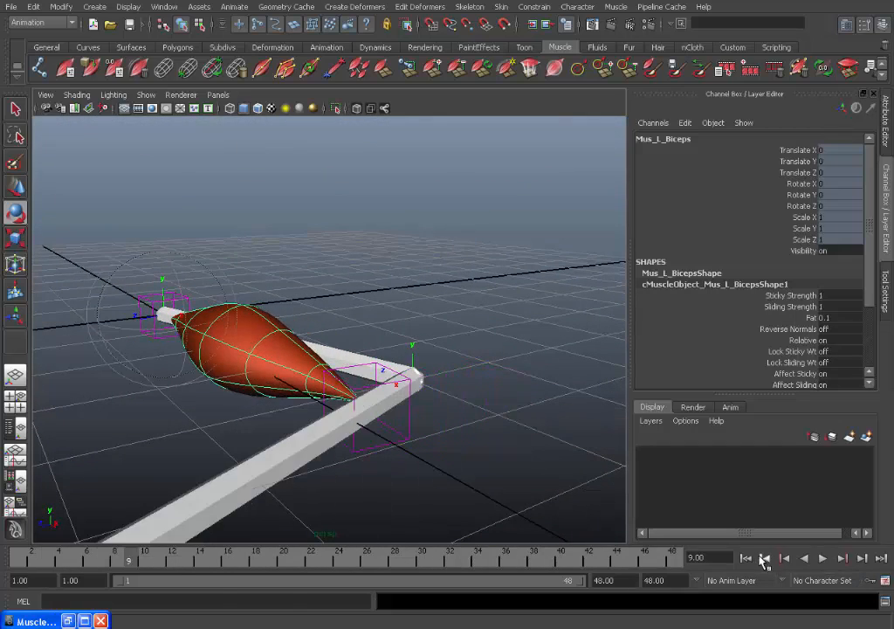
click(750, 557)
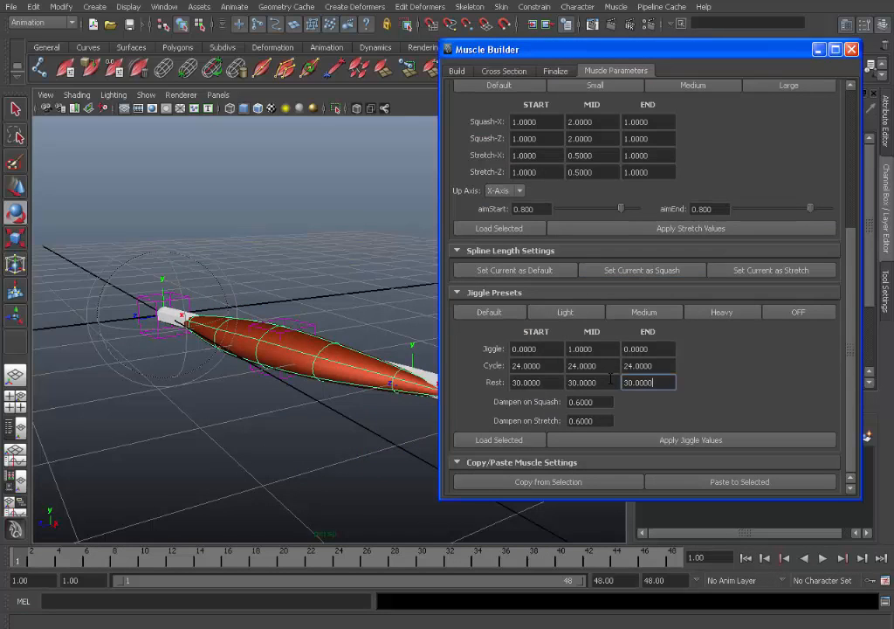
- Compare the biceps jiggle Rest values with the Cycle values in the Muscle Builder's Jiggle Presets
click(611, 379)
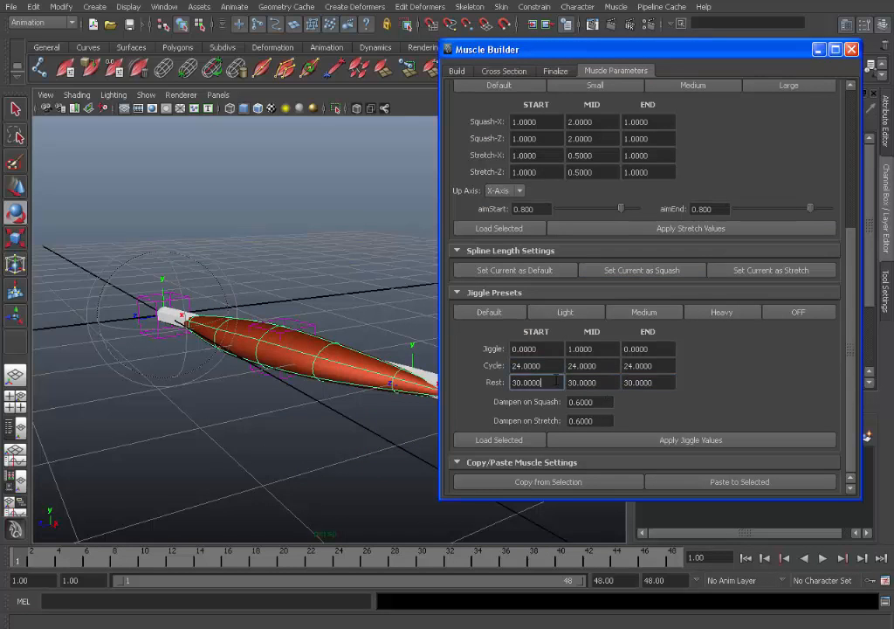
click(594, 365)
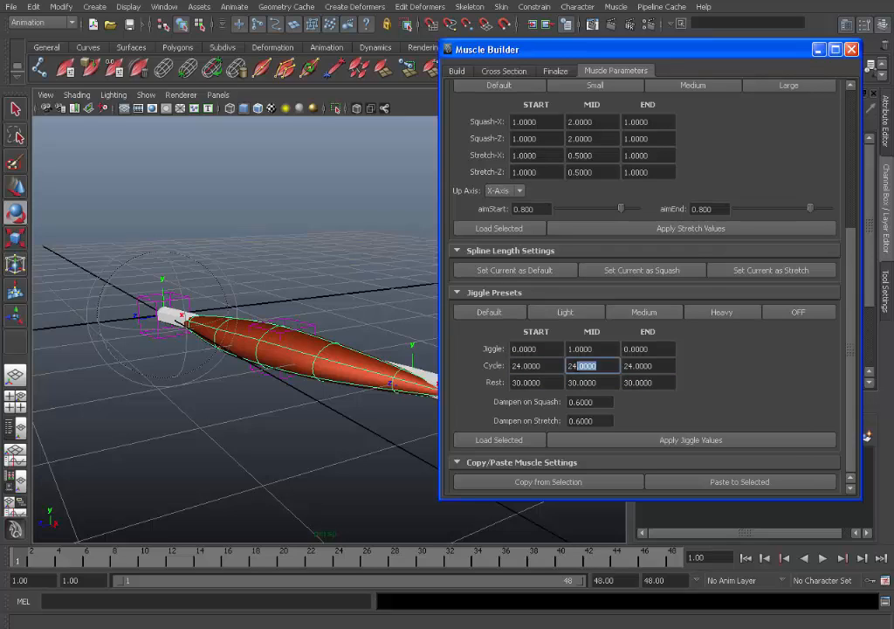
click(600, 379)
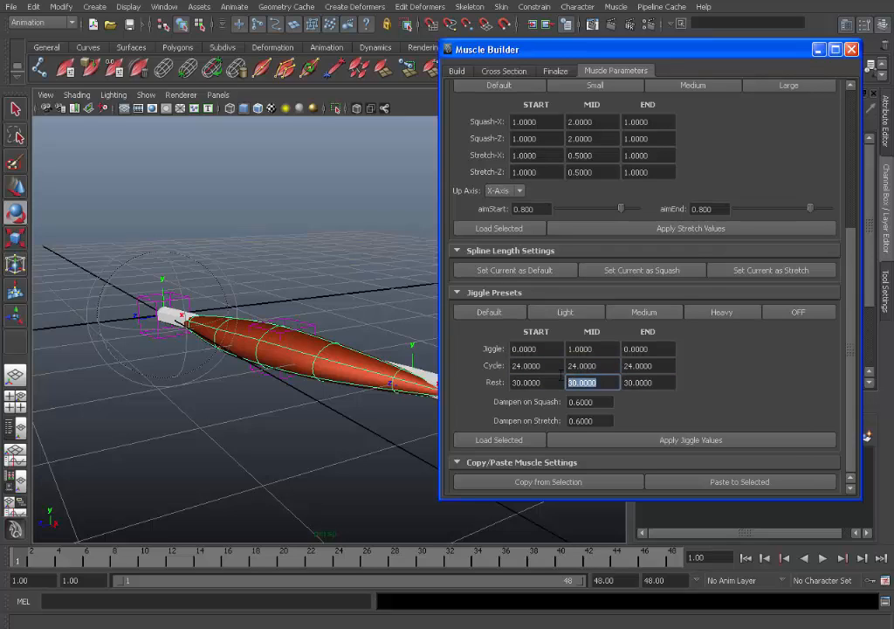
click(568, 365)
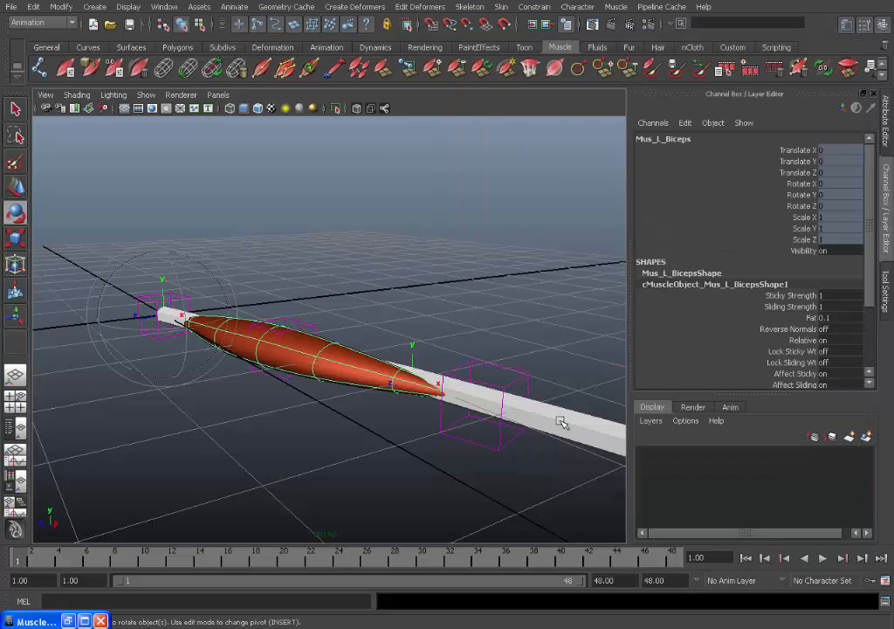
- Select the forearm joint and review its keyframe timing on the timeline between frames 1 and 20
click(561, 422)
alt+drag(479, 351, 439, 395)
alt+right_drag(439, 395, 397, 391)
alt+middle_drag(415, 375, 419, 351)
alt+drag(419, 351, 452, 399)
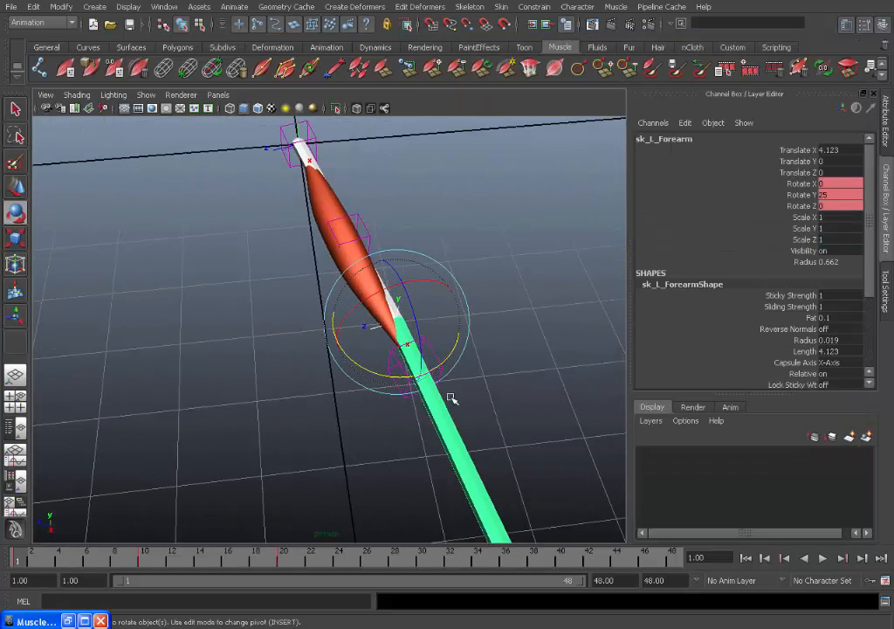
drag(25, 565, 284, 564)
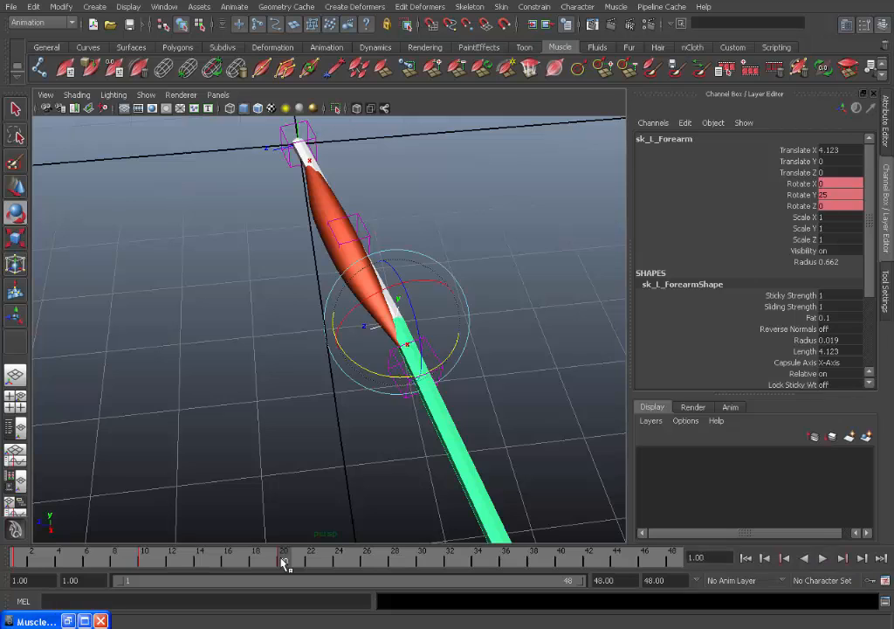
click(18, 565)
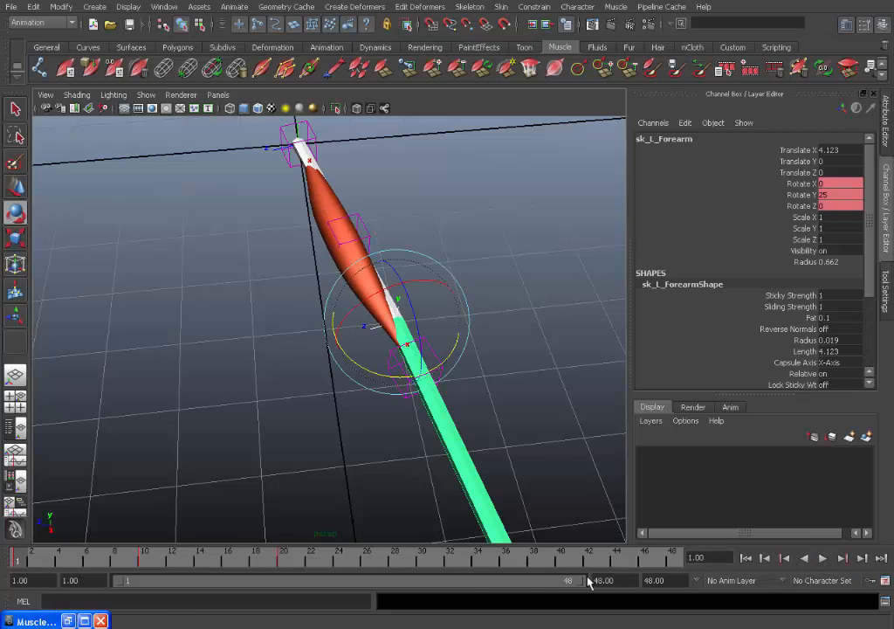
- Play back the forearm animation to examine how the biceps jiggle settles after the last keyframe, and return to the first frame
click(812, 561)
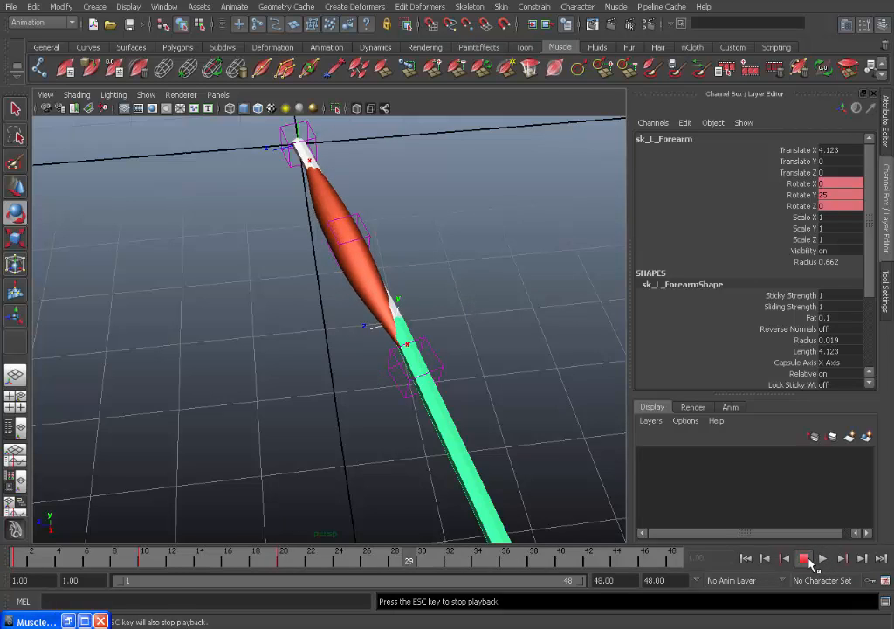
click(809, 560)
click(748, 559)
click(824, 559)
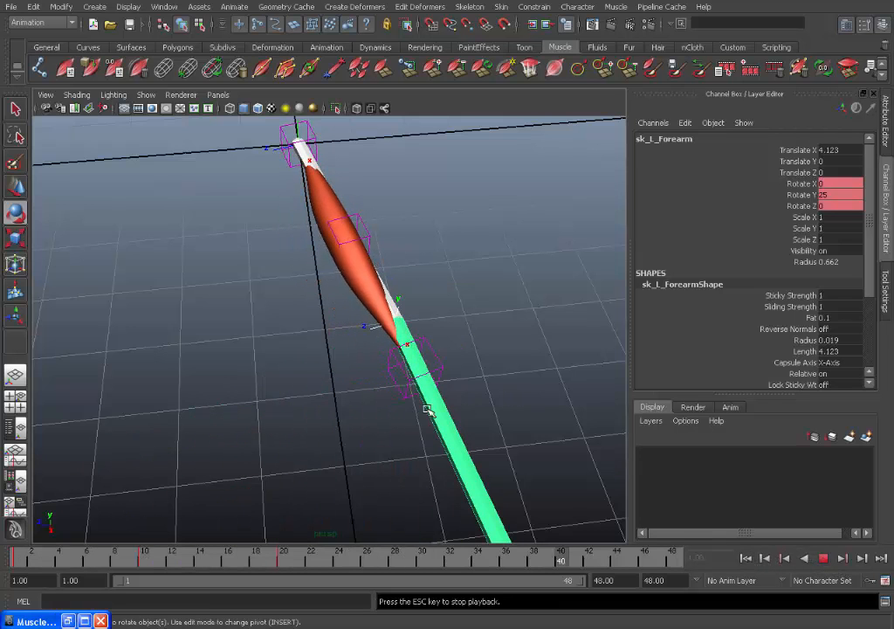
click(824, 557)
alt+drag(416, 360, 488, 425)
click(745, 558)
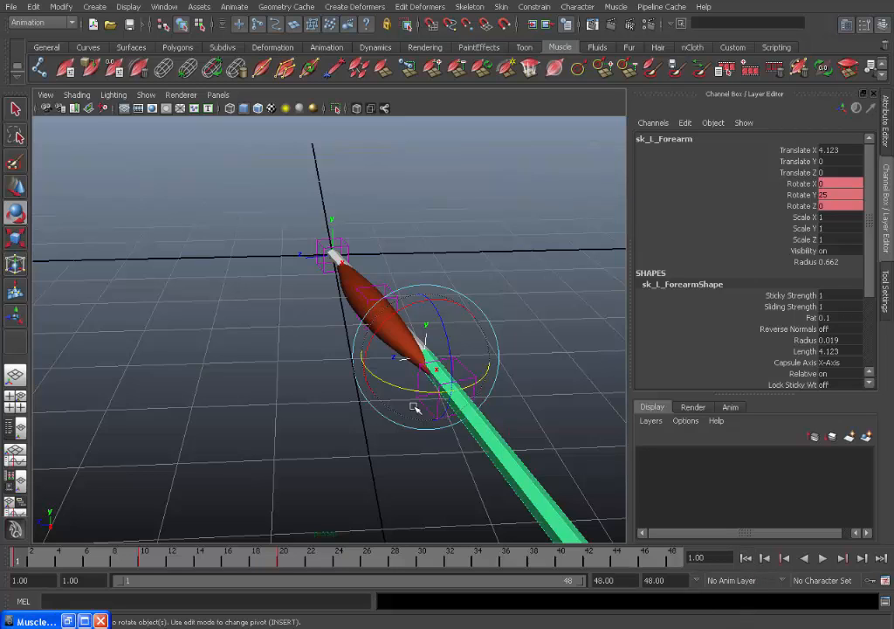
alt+drag(368, 404, 317, 383)
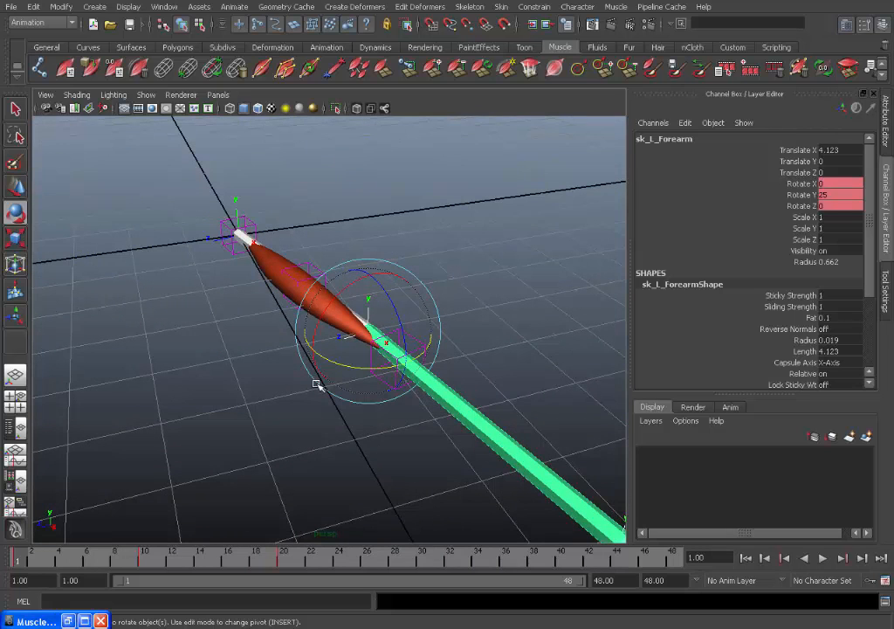